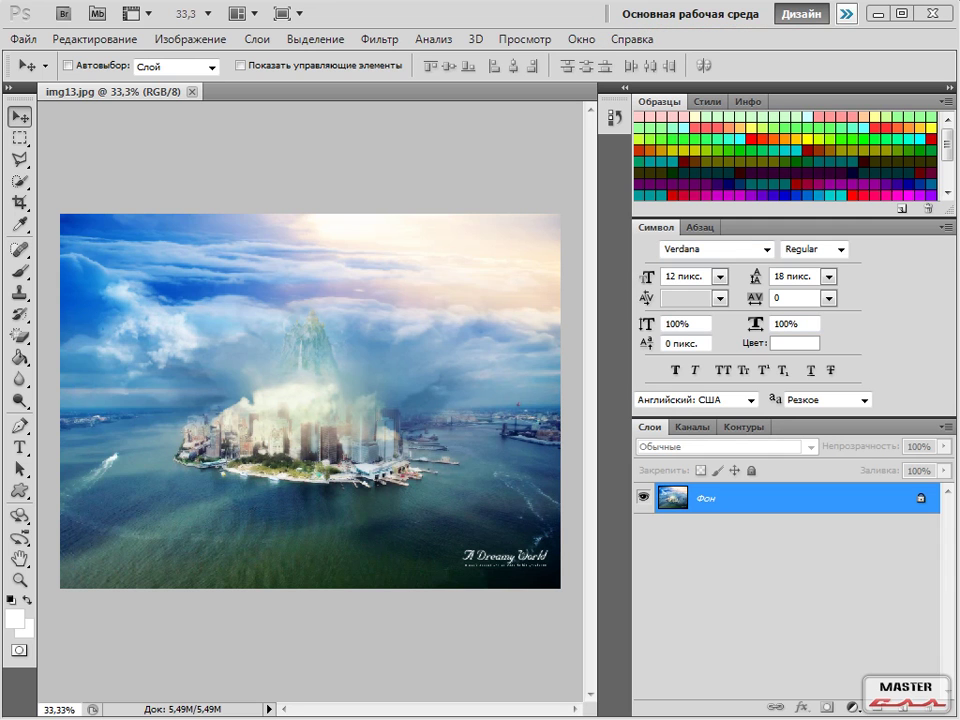
- Select the Дизайн workspace as the active interface layout
click(846, 14)
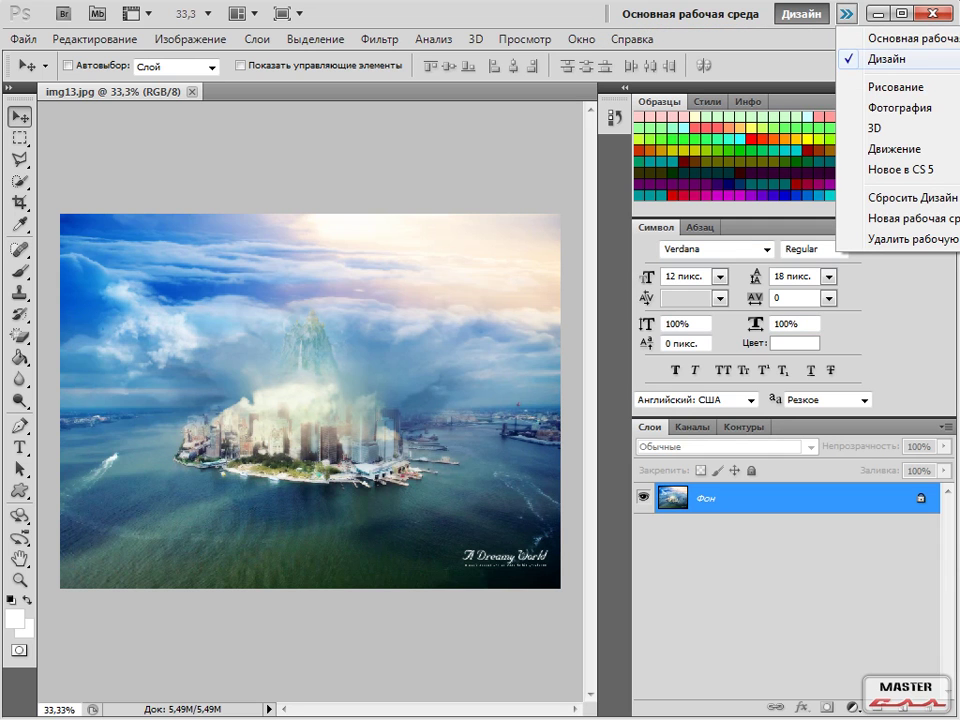
click(887, 59)
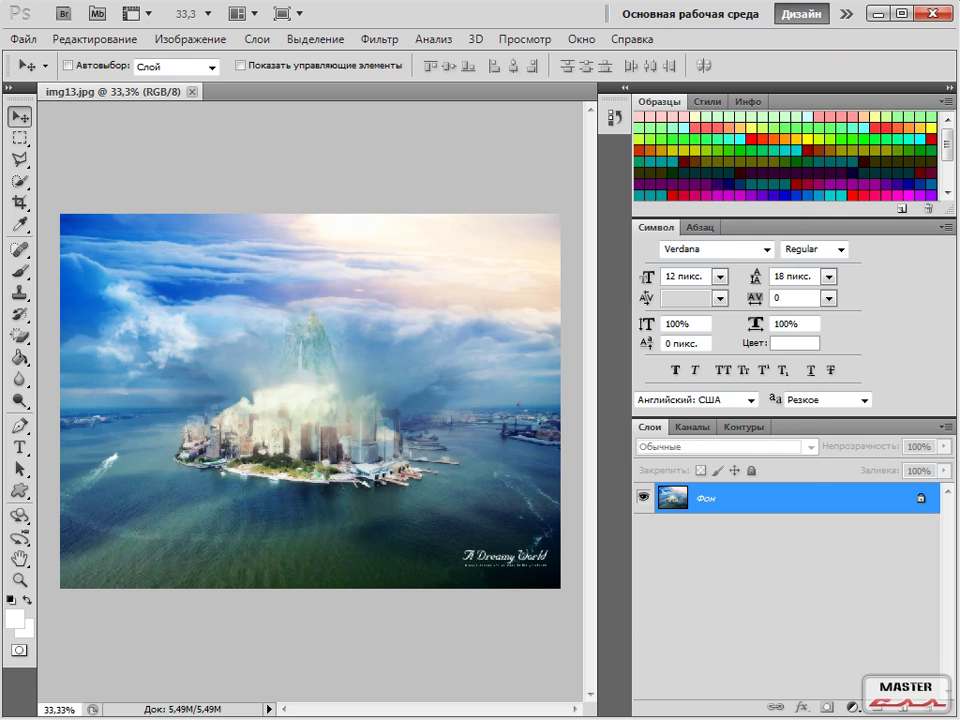
click(581, 39)
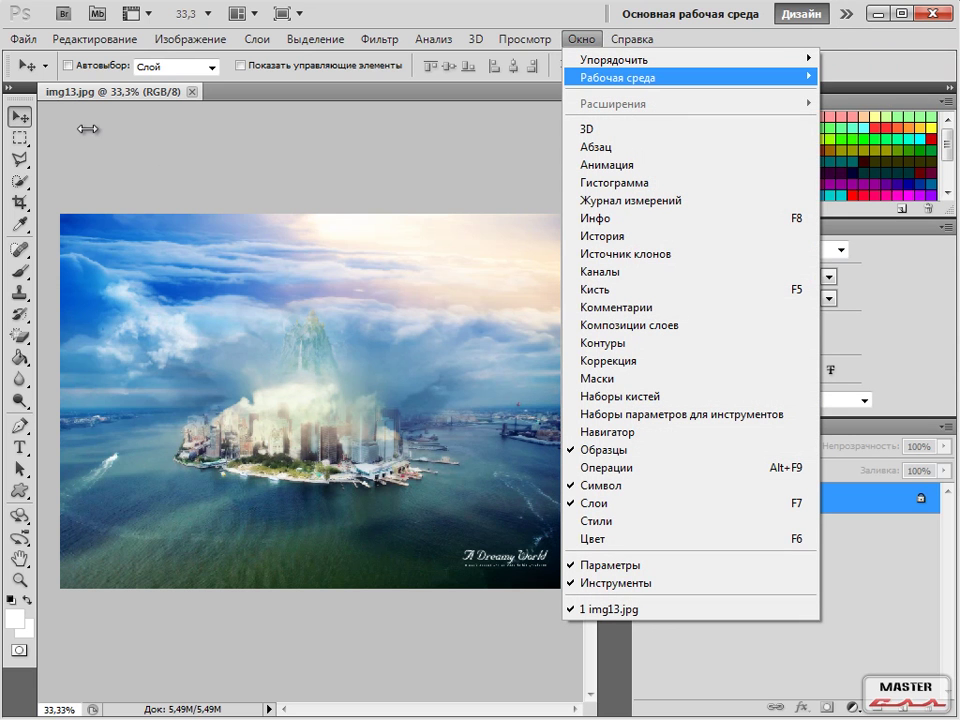
mouse_move(618, 77)
key(Down)
key(Down)
key(Down)
key(Down)
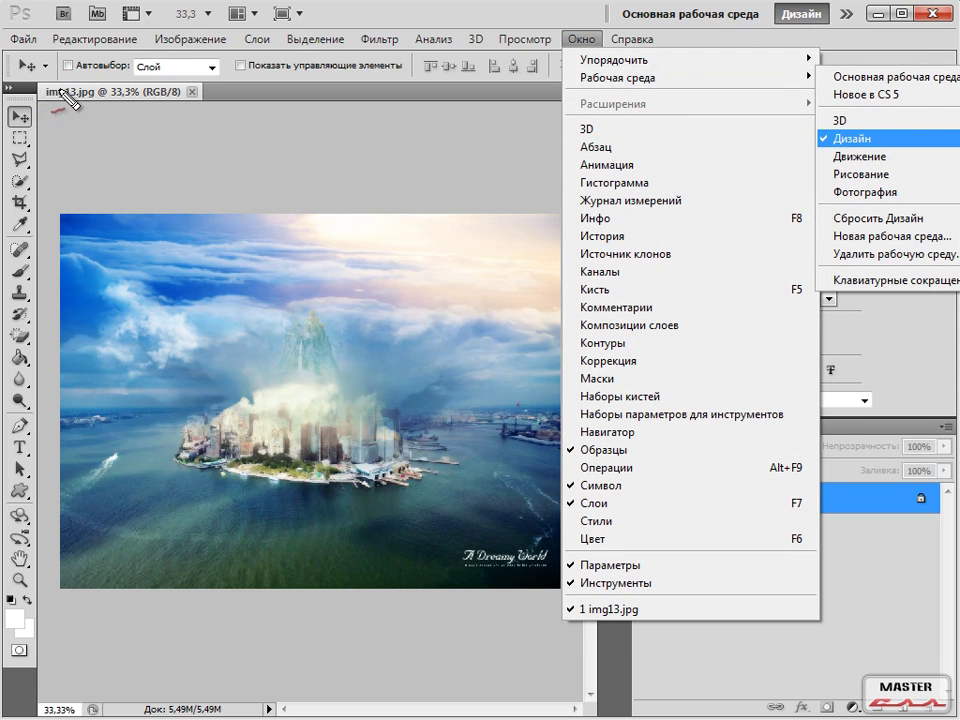
key(Return)
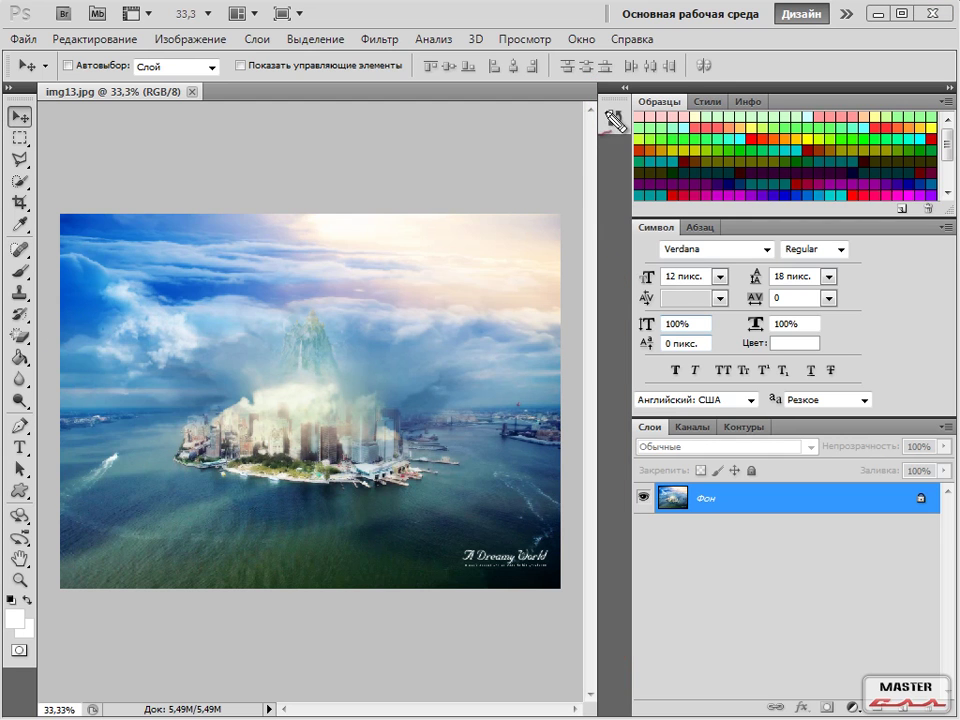
- Reset the Дизайн workspace so its panels and toolbox return to their default docked layout
click(846, 14)
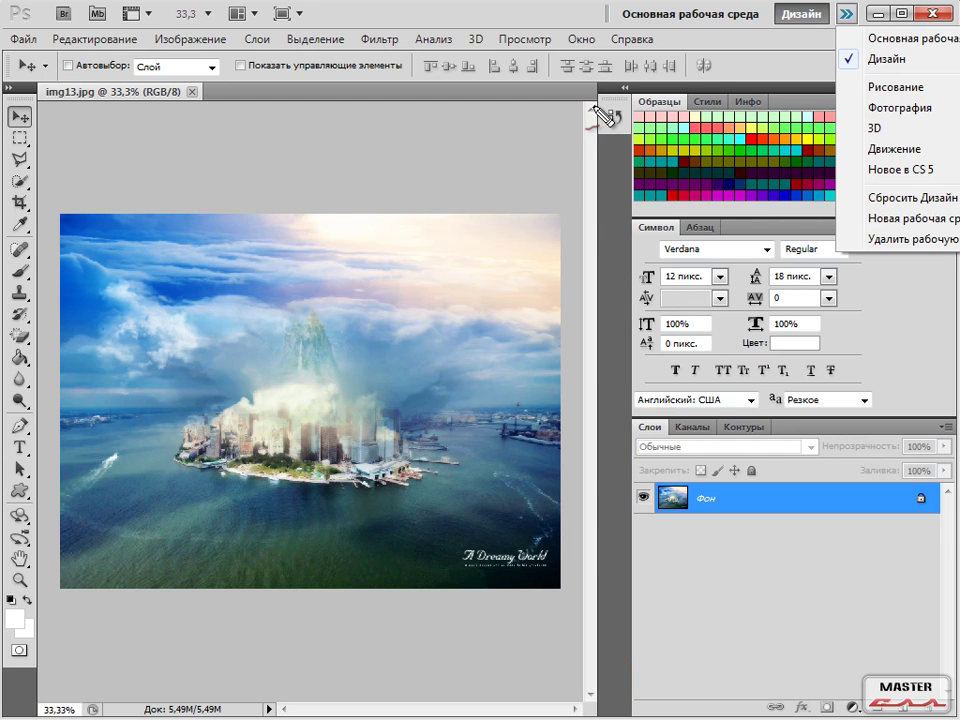
click(905, 197)
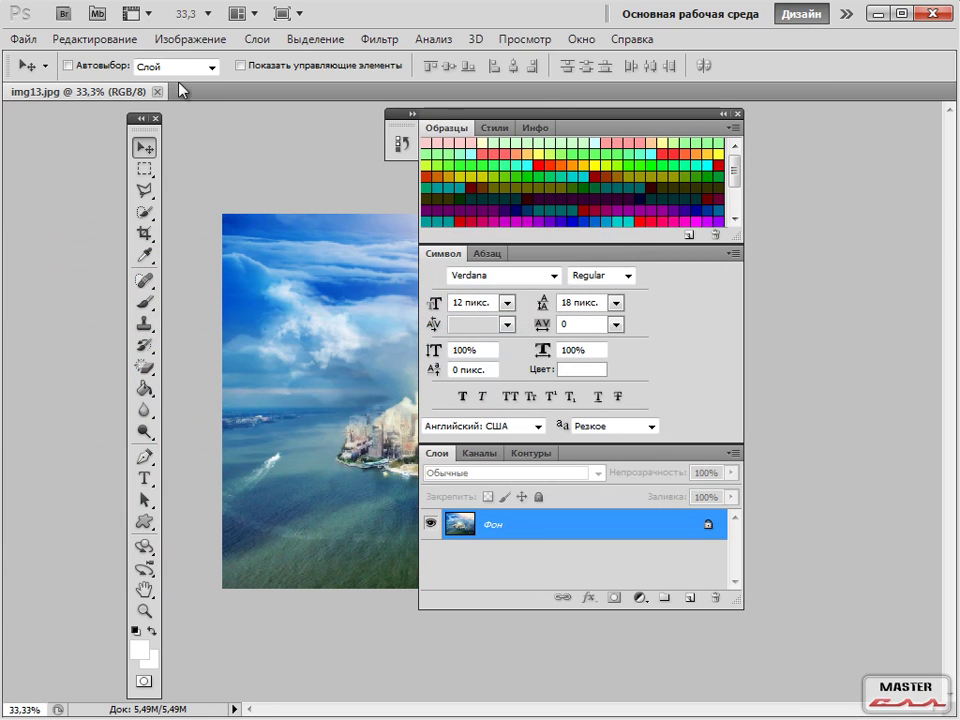
click(846, 14)
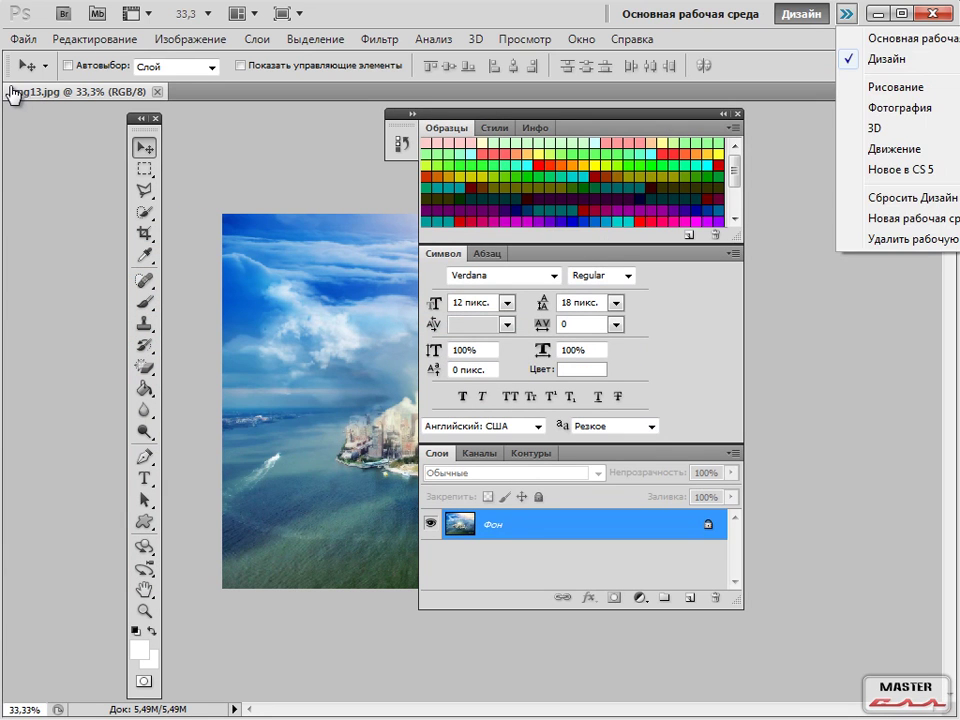
click(893, 198)
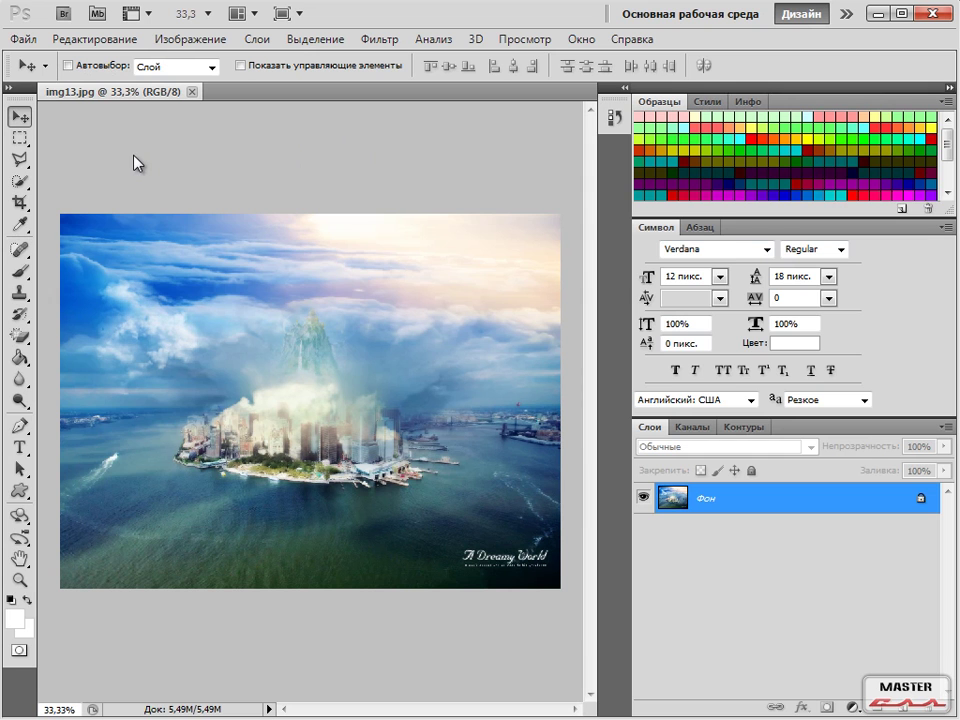
- Collapse the dock holding the Образцы, Символ and Слои panels to icons and expand it again
click(950, 88)
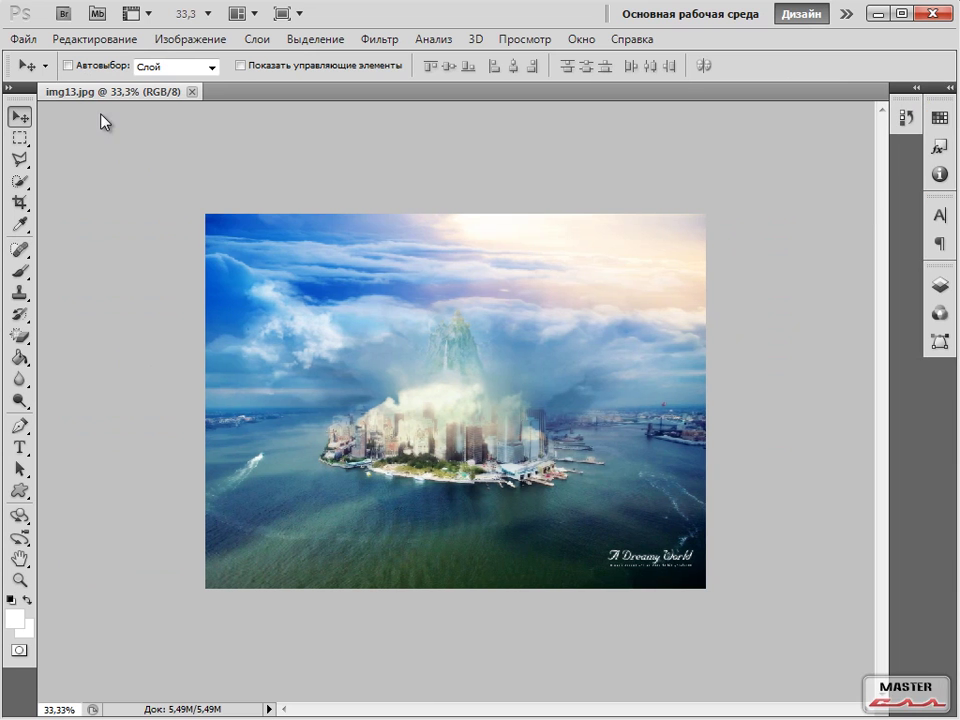
click(950, 88)
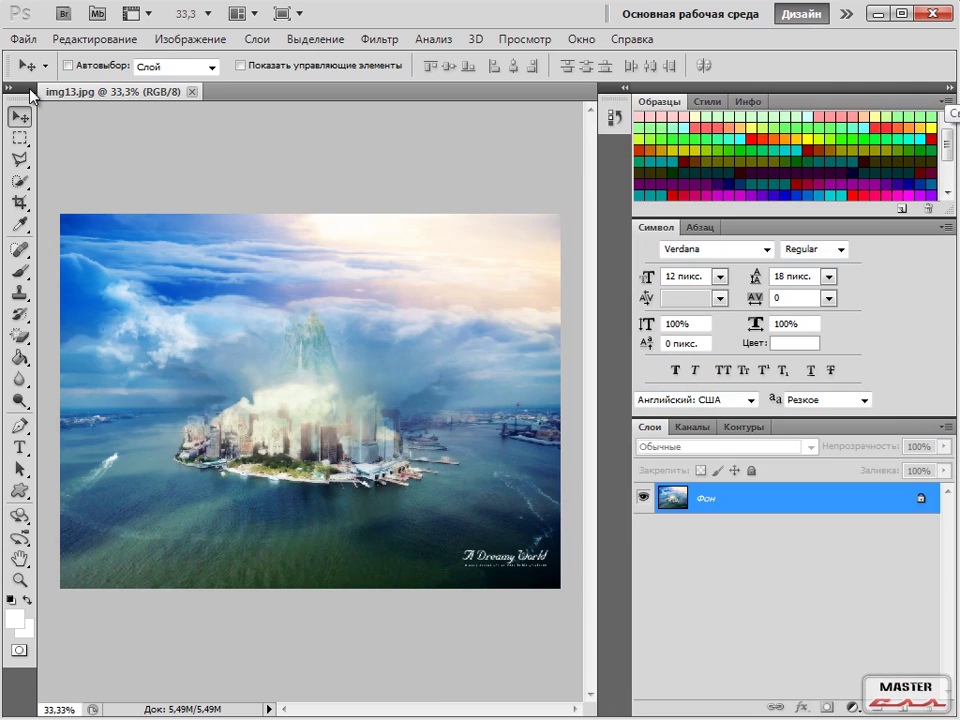
click(624, 88)
click(624, 88)
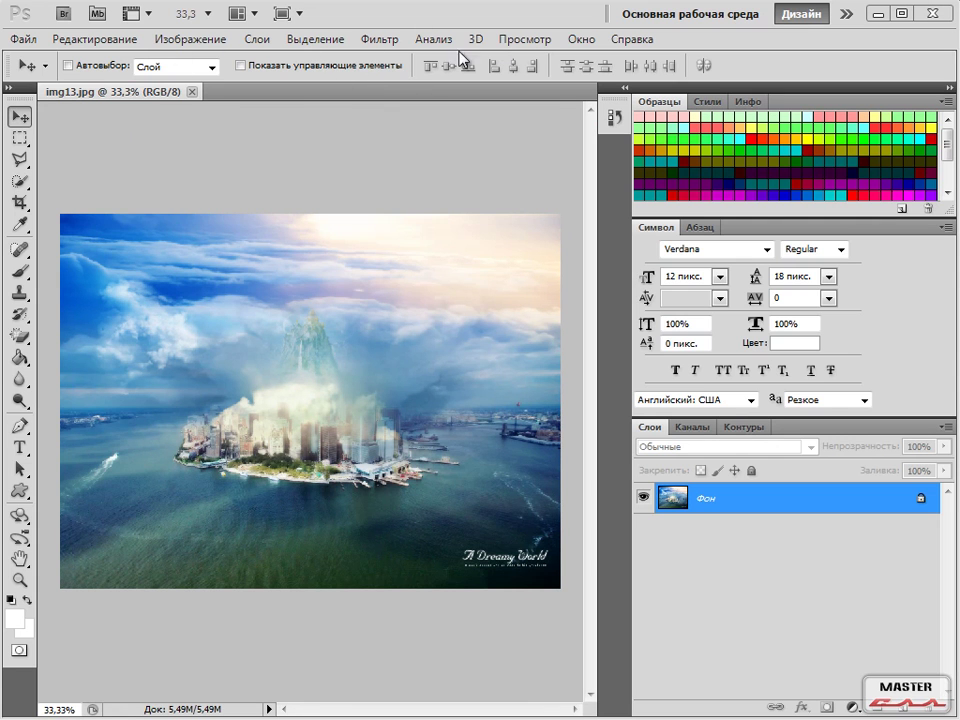
- Switch the toolbox to two columns and back to one, and collapse and re-expand the docked panels
click(9, 88)
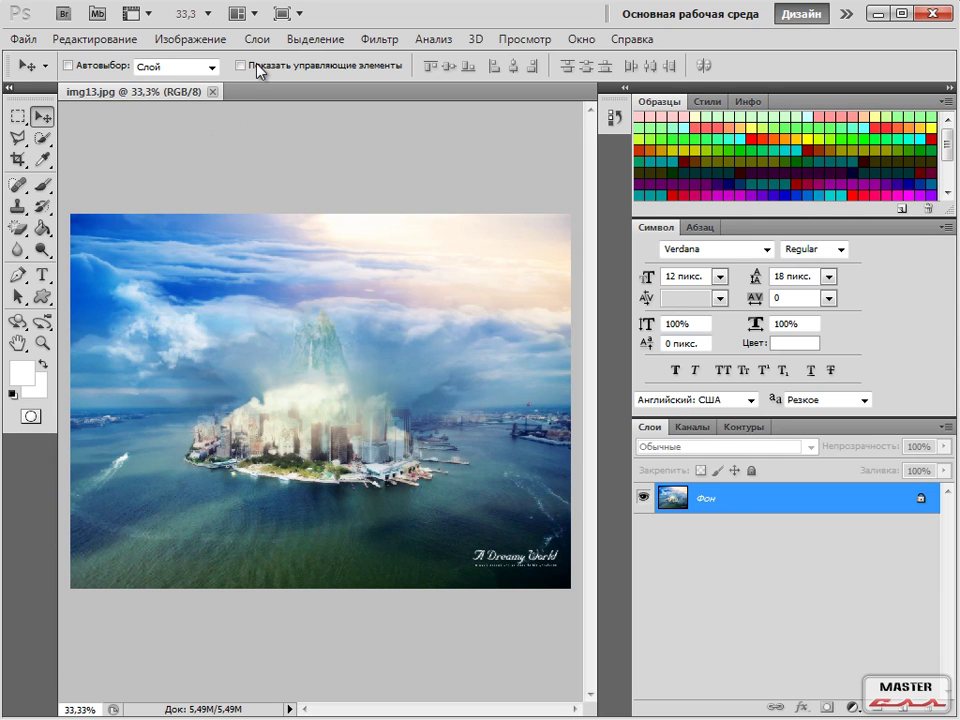
click(9, 88)
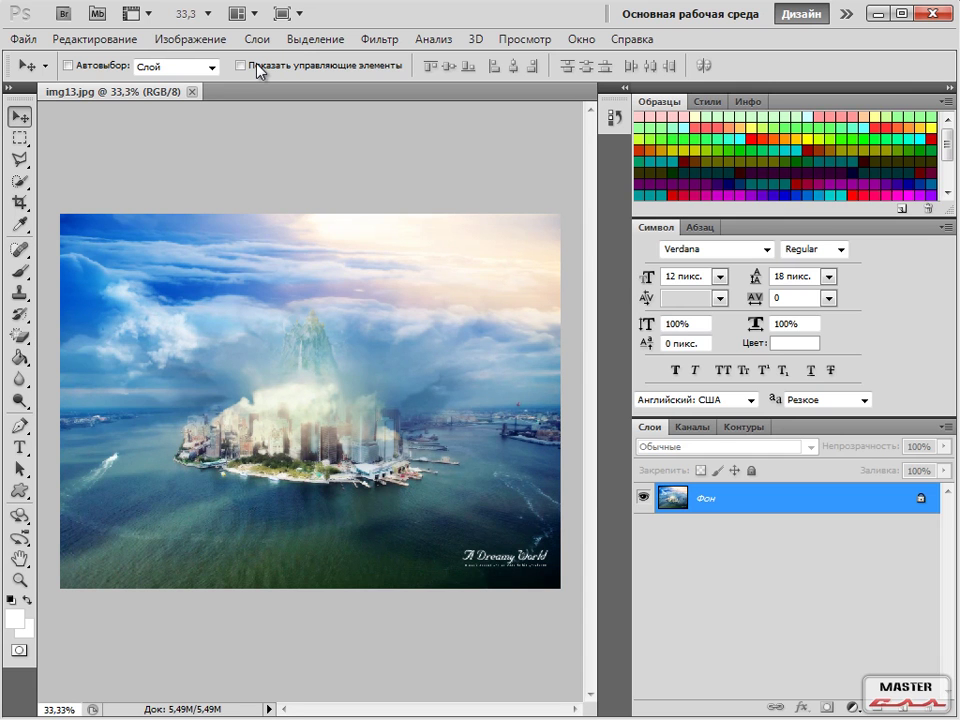
click(950, 88)
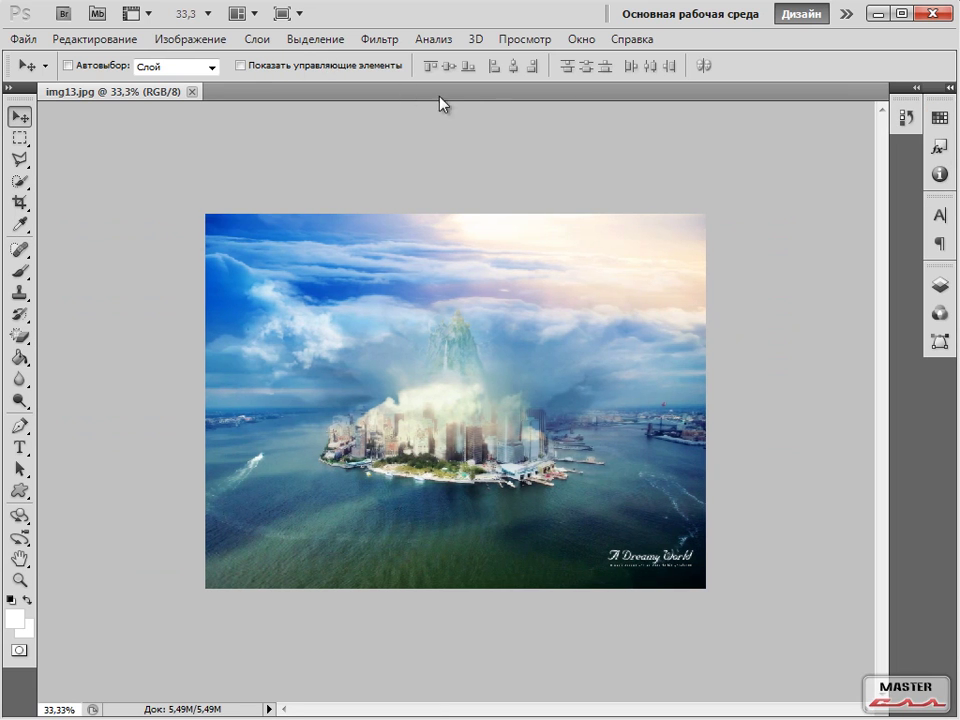
click(950, 88)
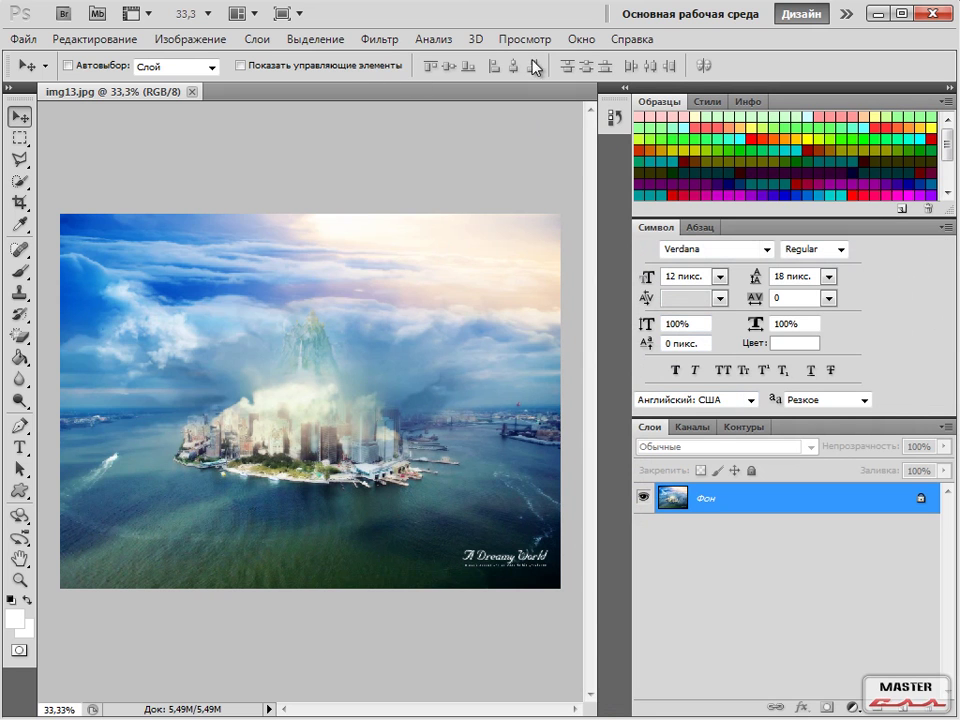
click(652, 103)
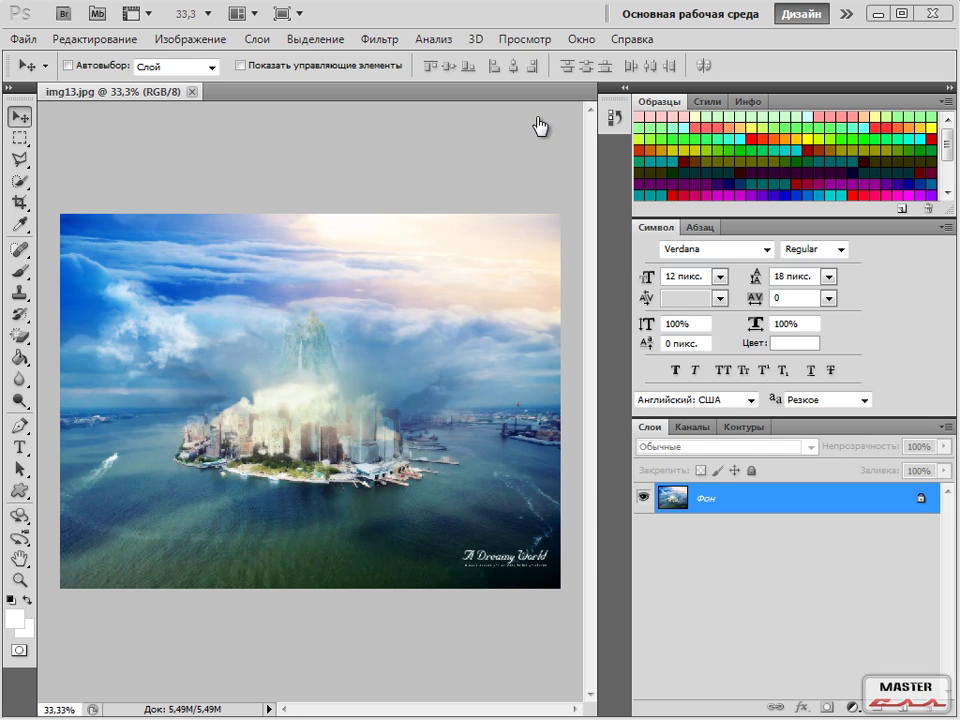
- Undock the toolbox, float it over the image, and dock it back at its original edge of the workspace
drag(20, 88, 407, 88)
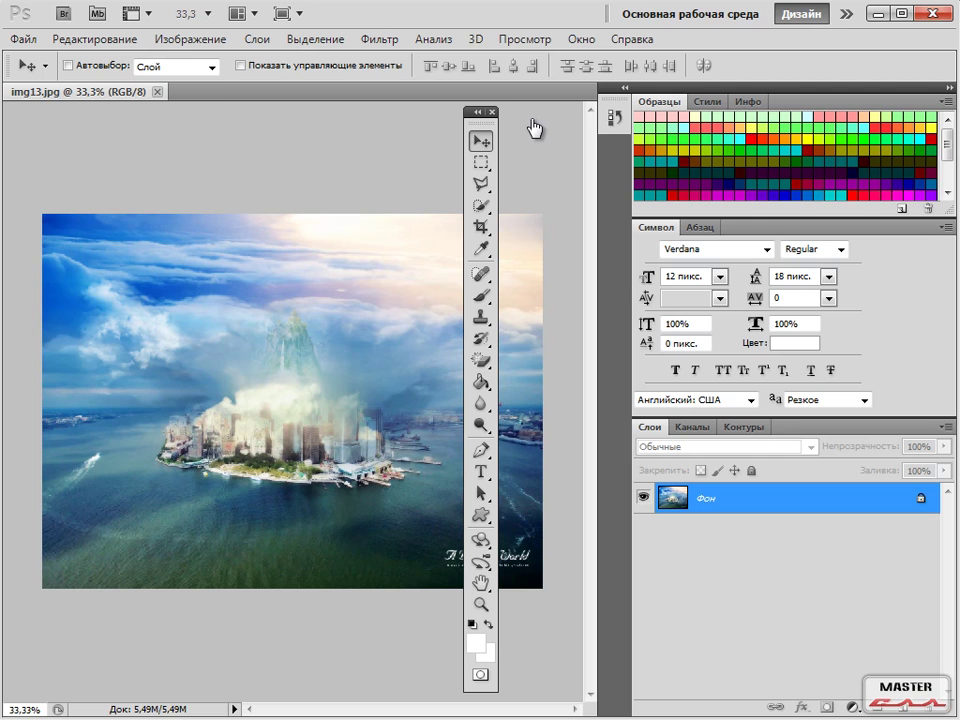
mouse_move(452, 120)
mouse_down()
mouse_move(325, 98)
mouse_move(558, 108)
mouse_move(488, 108)
mouse_up()
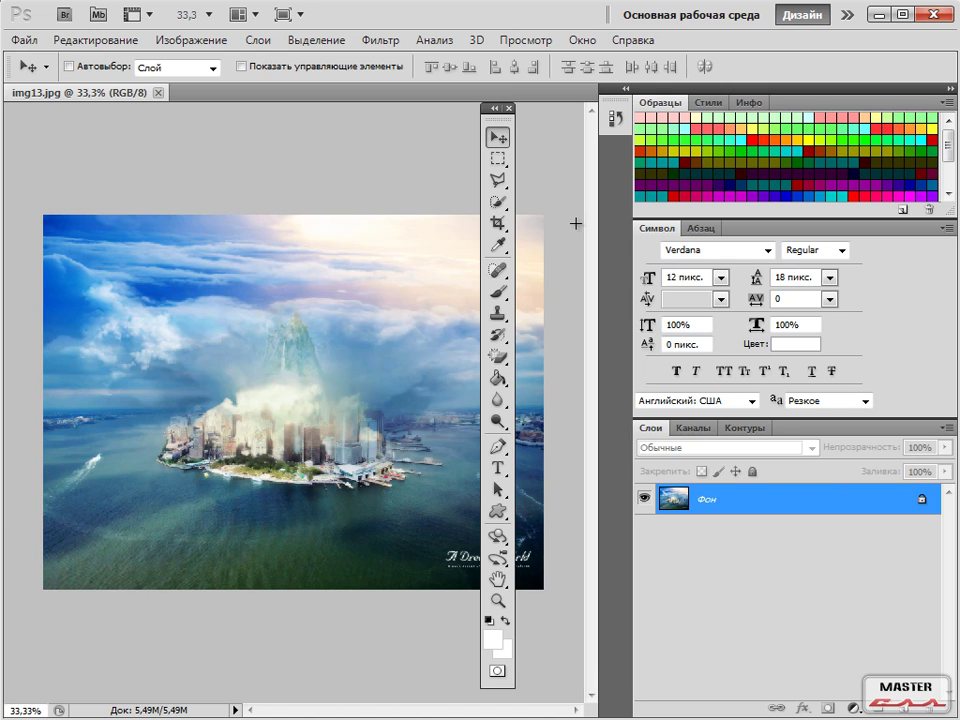
drag(490, 107, 28, 112)
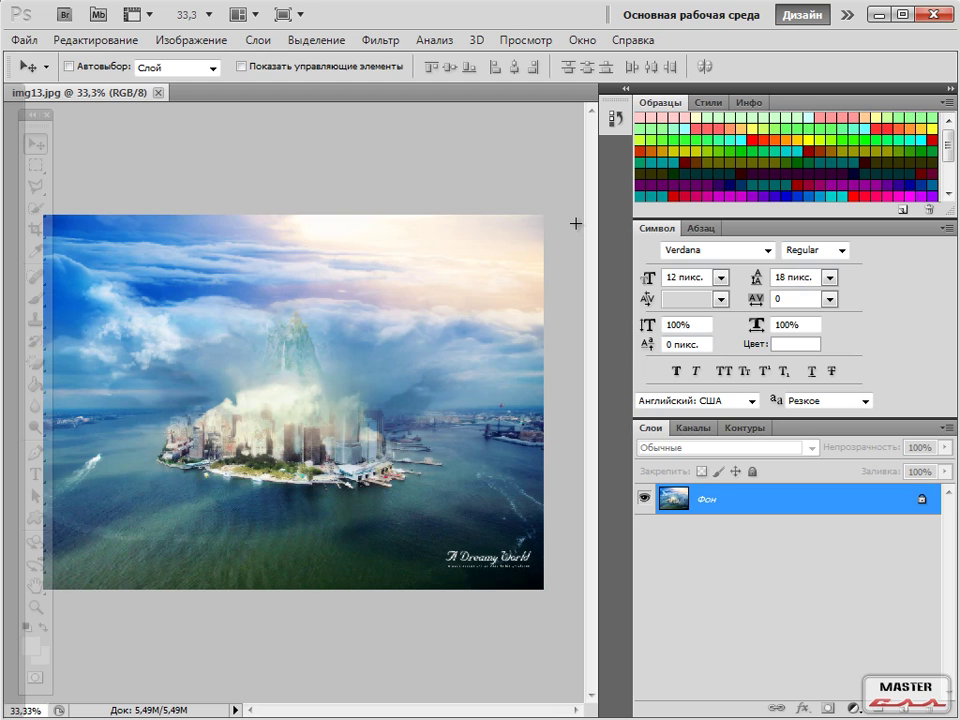
drag(28, 112, 25, 112)
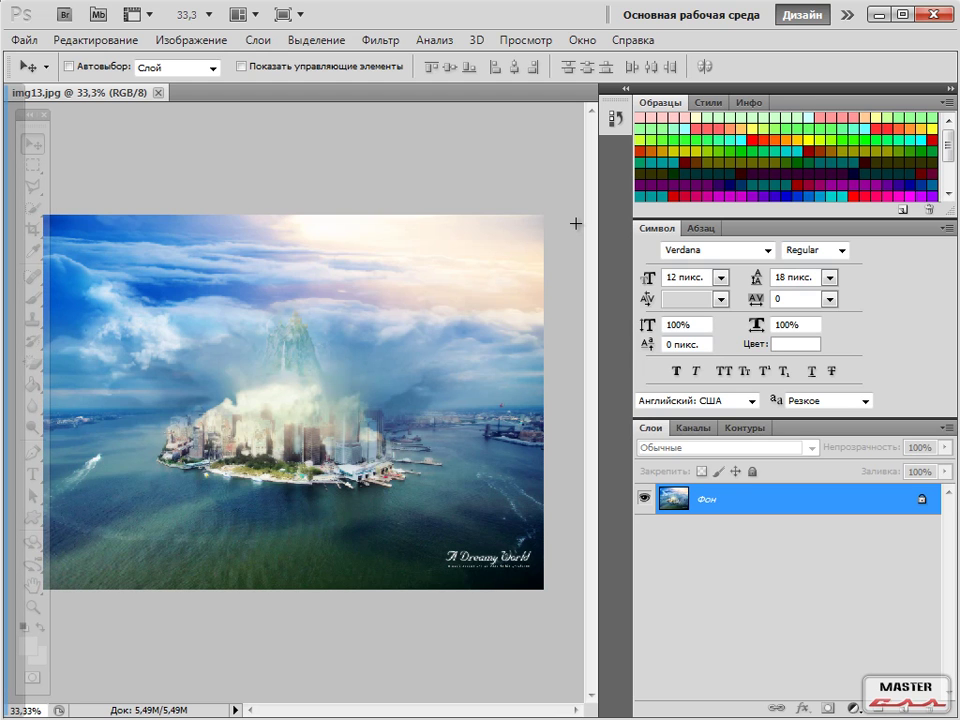
drag(24, 112, 22, 108)
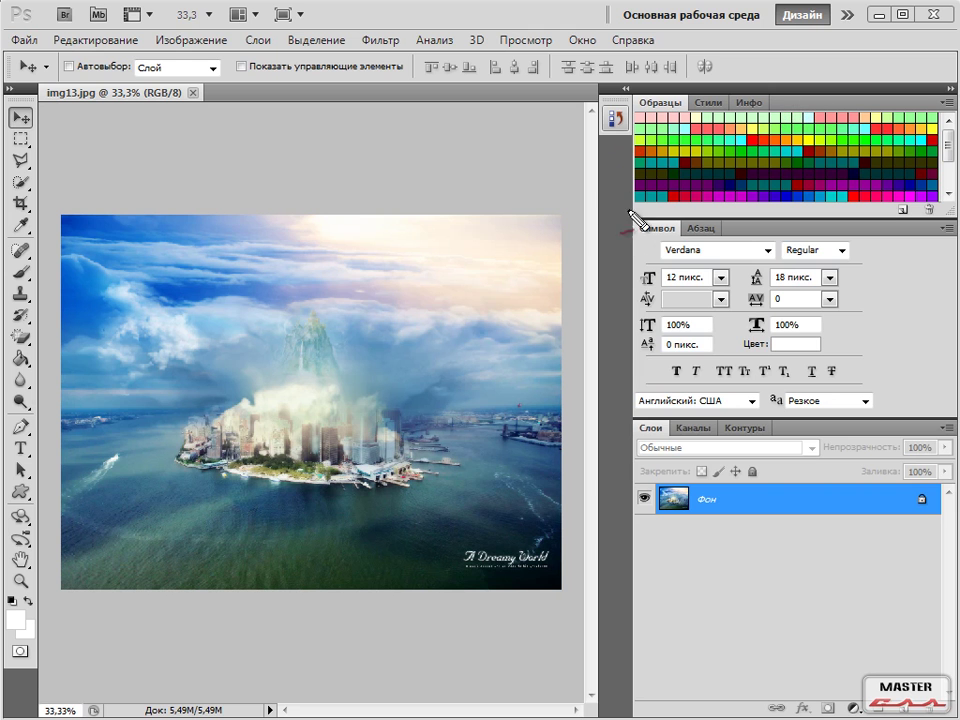
- Undock the whole dock with the Образцы, Символ and Слои panels, float it over the image, and dock it back
key(shift+Tab)
drag(621, 381, 529, 339)
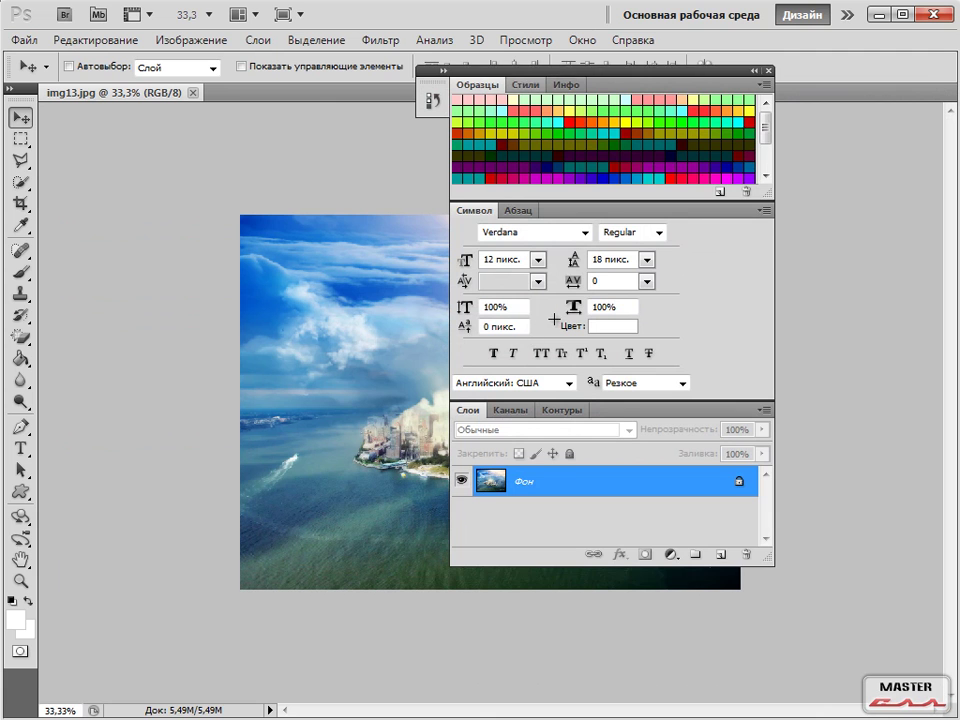
drag(657, 71, 607, 121)
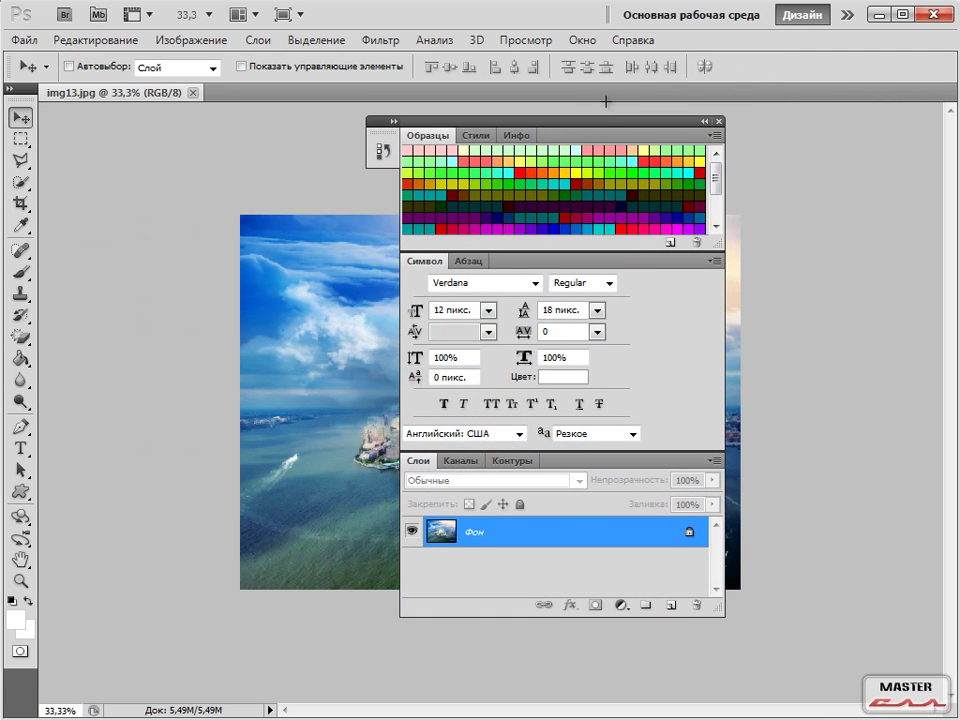
drag(490, 121, 956, 141)
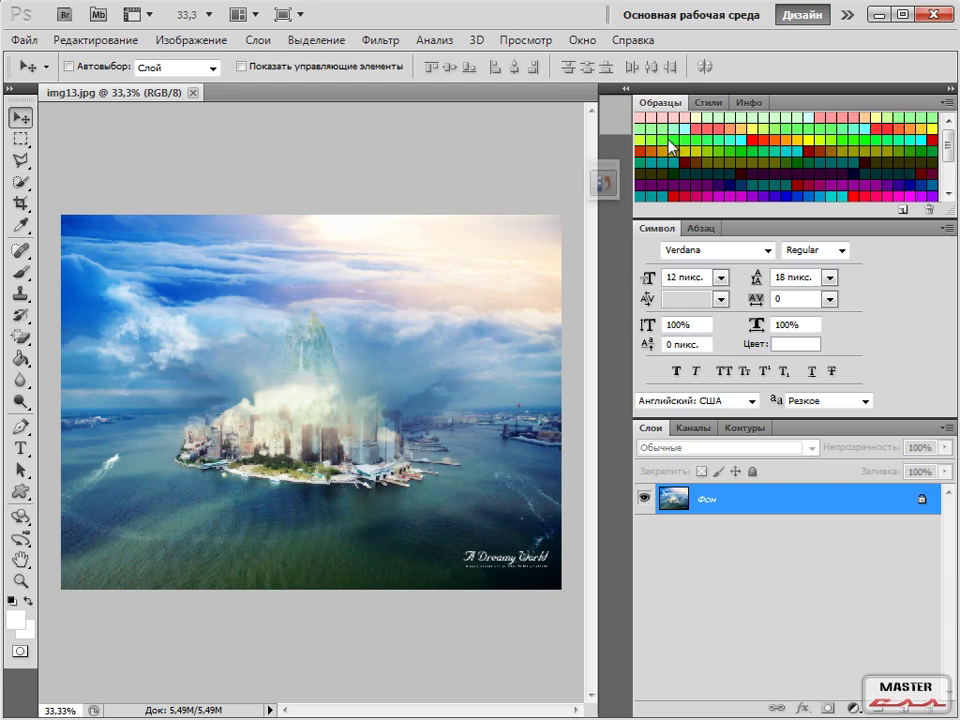
- Move the История, Символ and Абзац panels into the same group as Образцы, Стили and Инфо
drag(844, 160, 946, 170)
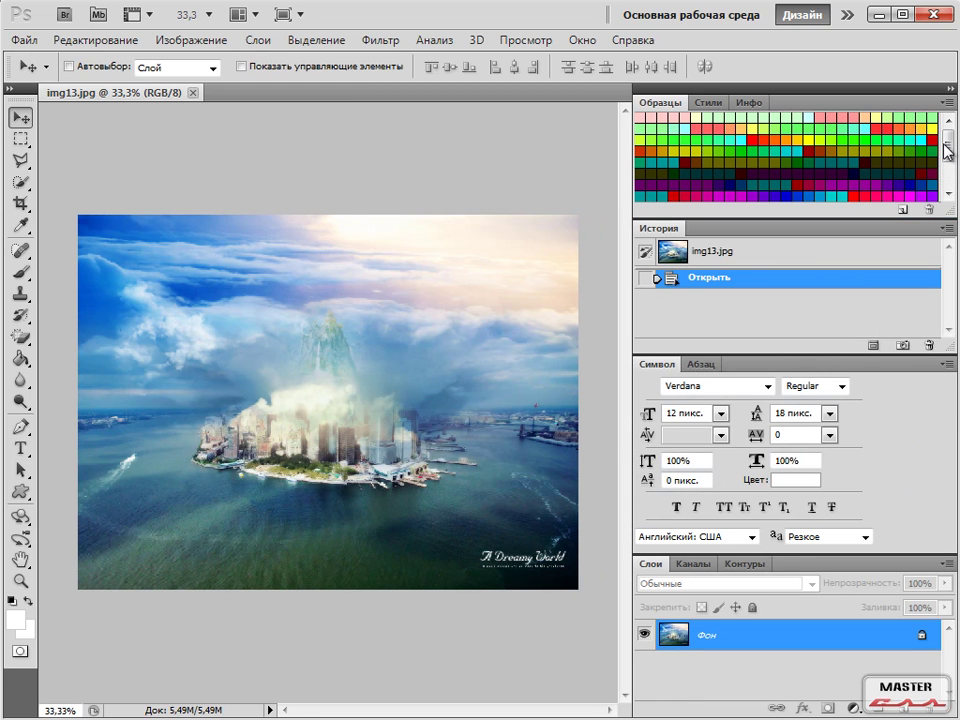
mouse_move(662, 228)
mouse_down()
mouse_move(742, 184)
mouse_move(785, 124)
mouse_up()
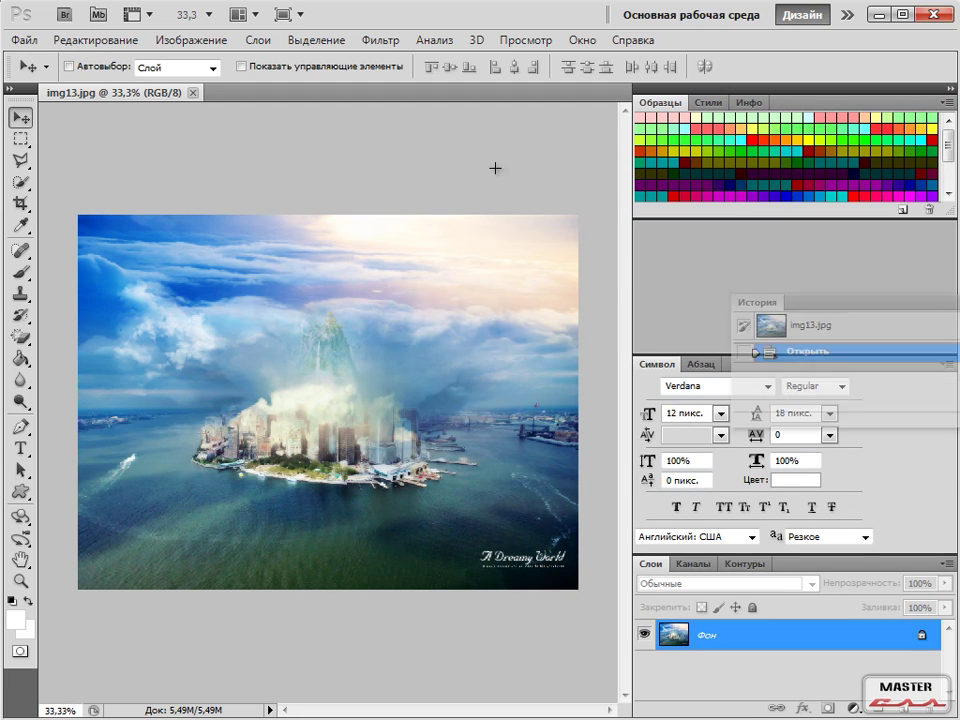
drag(755, 454, 806, 105)
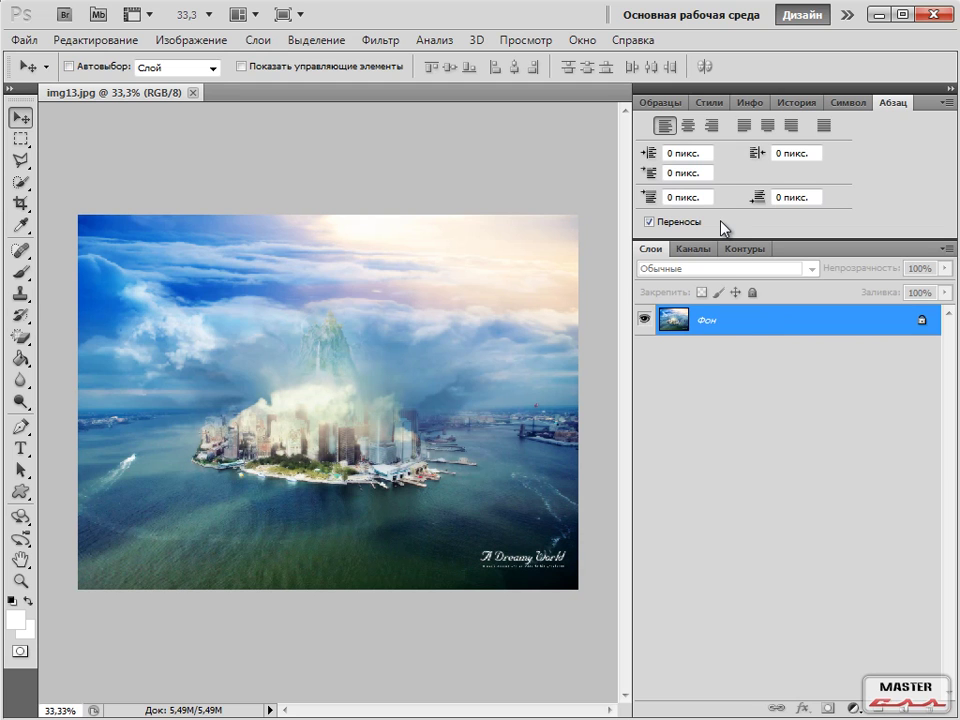
- Hide the Инструменты toolbox
key(alt+o)
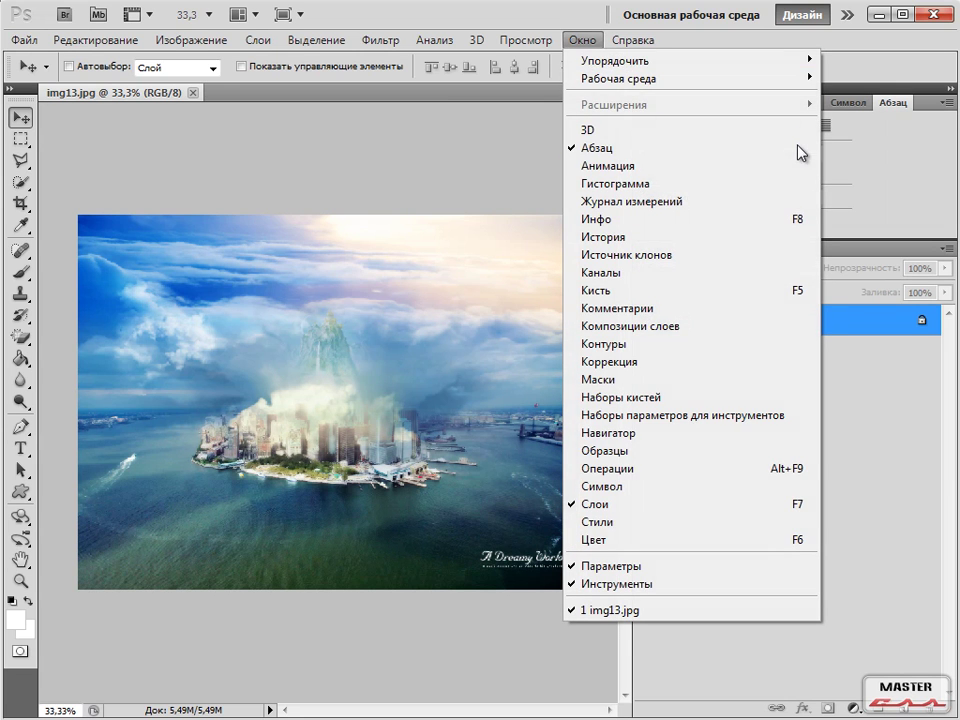
key(Down)
key(Down)
key(Down)
key(Down)
key(Down)
key(Down)
key(Down)
key(Down)
key(Down)
key(Down)
key(Down)
key(Down)
key(Down)
key(Down)
key(Down)
key(Down)
key(Down)
key(Down)
key(Down)
key(Down)
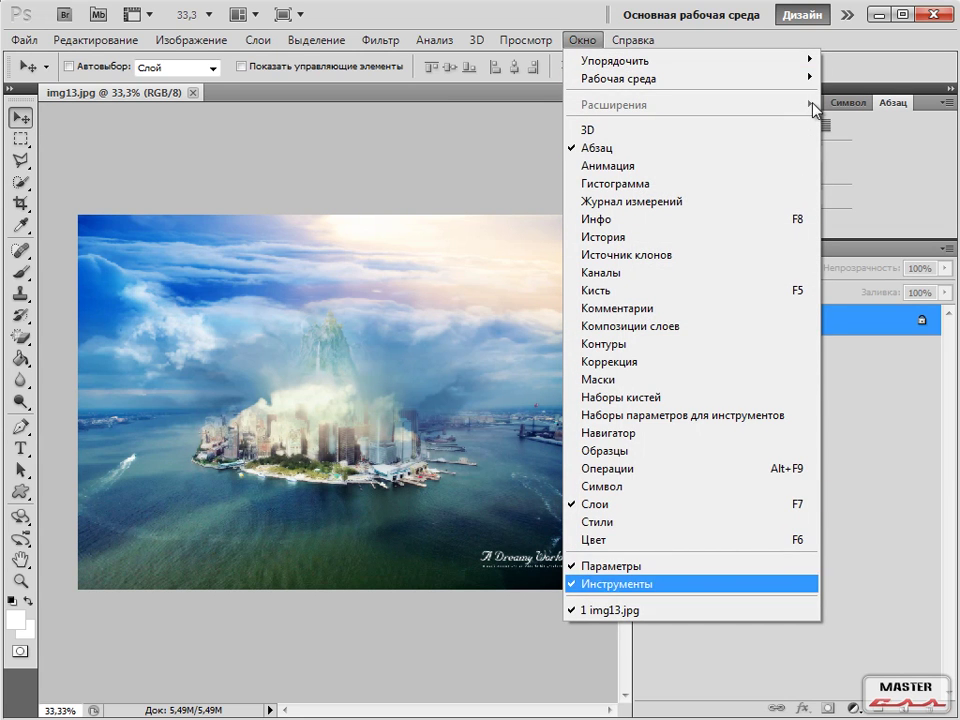
key(Return)
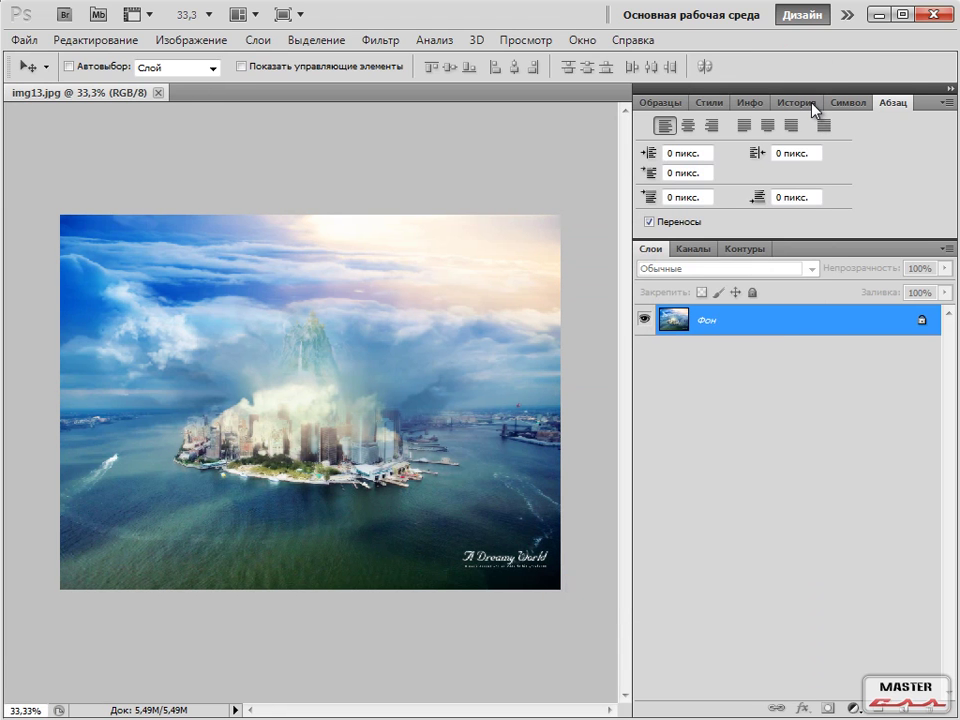
- Show the Инструменты toolbox again
key(Down)
key(Down)
key(Down)
key(Down)
key(Down)
key(Down)
key(Down)
key(Down)
key(Down)
key(Down)
key(Down)
key(Down)
key(Down)
key(Down)
key(Down)
key(Down)
key(Down)
key(Down)
key(Down)
key(Down)
key(Down)
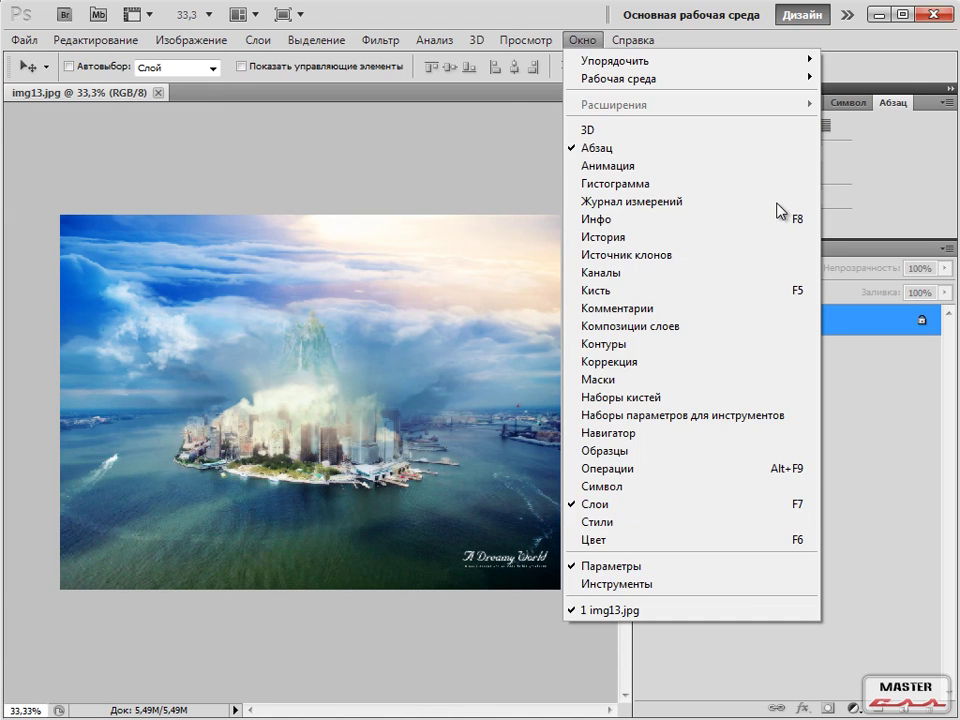
key(Return)
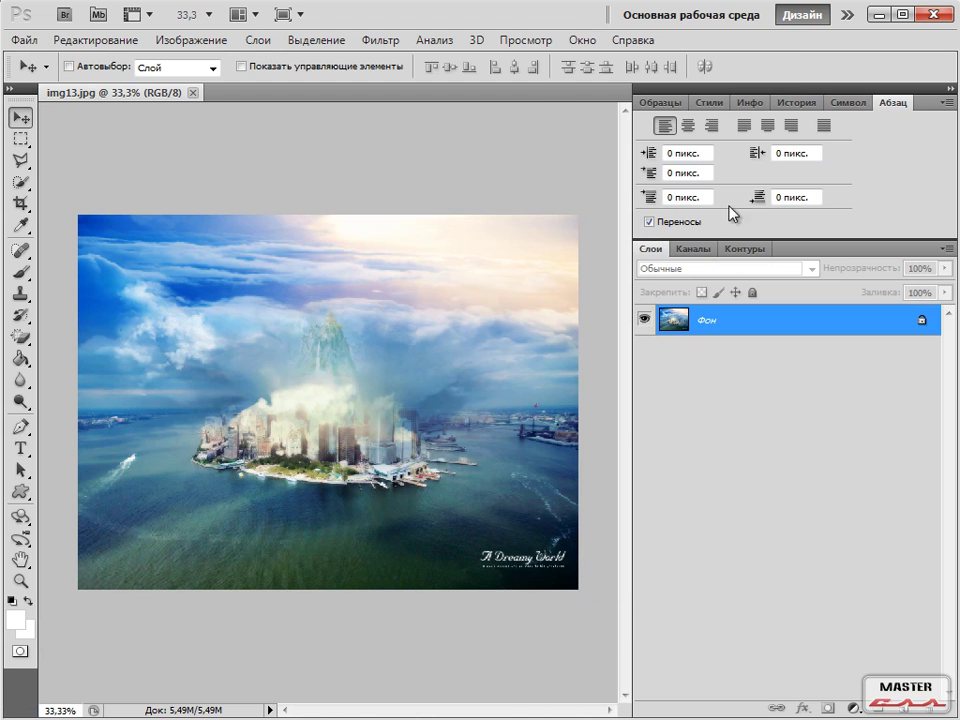
- Hide the Параметры options bar and show it again
click(582, 40)
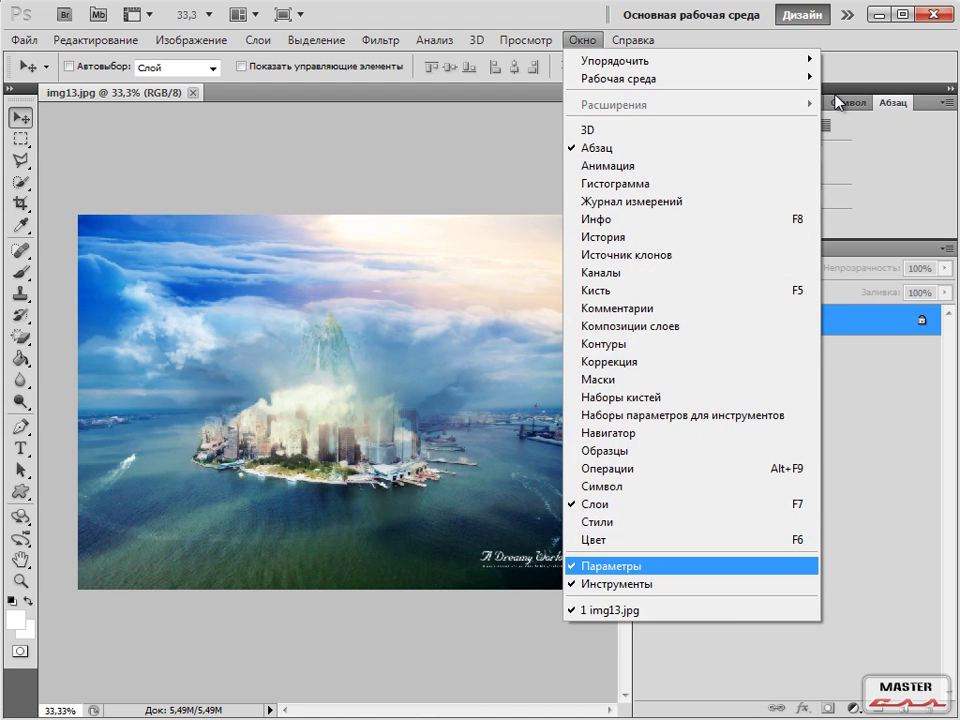
key(Return)
key(alt+w)
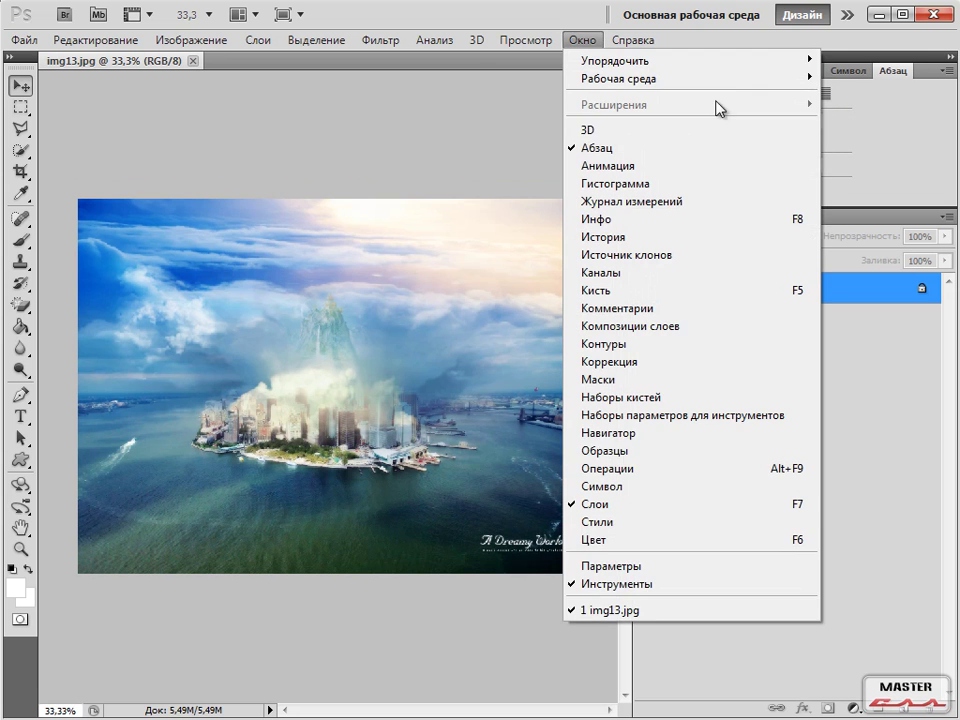
key(Up)
key(Up)
key(Up)
key(Return)
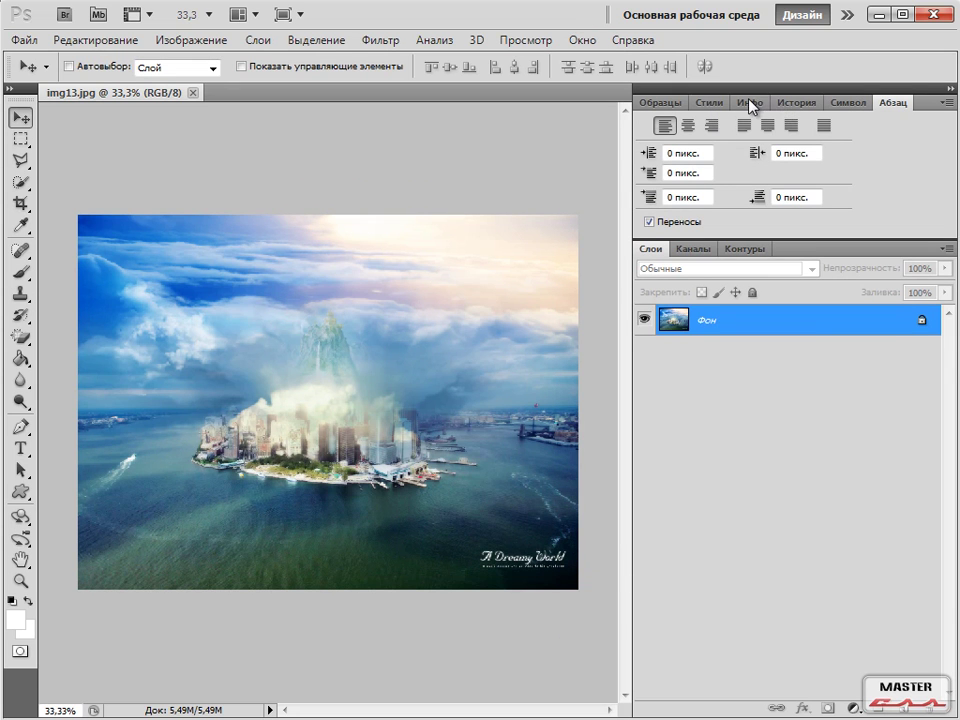
- Look through the Образцы, Стили, Инфо, История and Символ panels in the upper group and return to Образцы
click(661, 103)
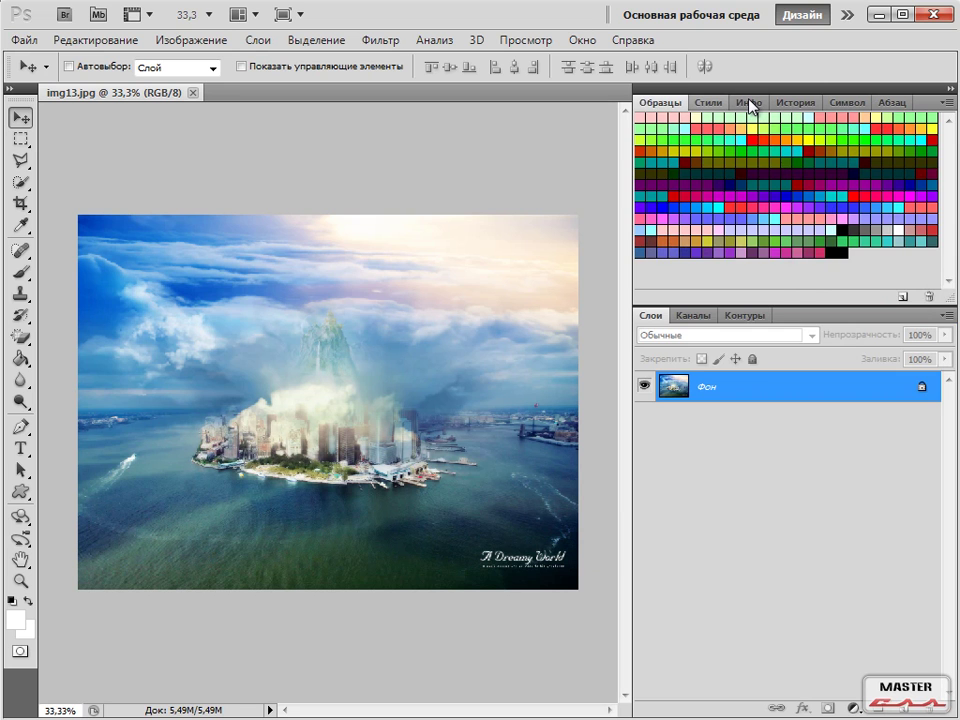
click(709, 103)
click(749, 103)
click(796, 103)
click(847, 103)
click(662, 104)
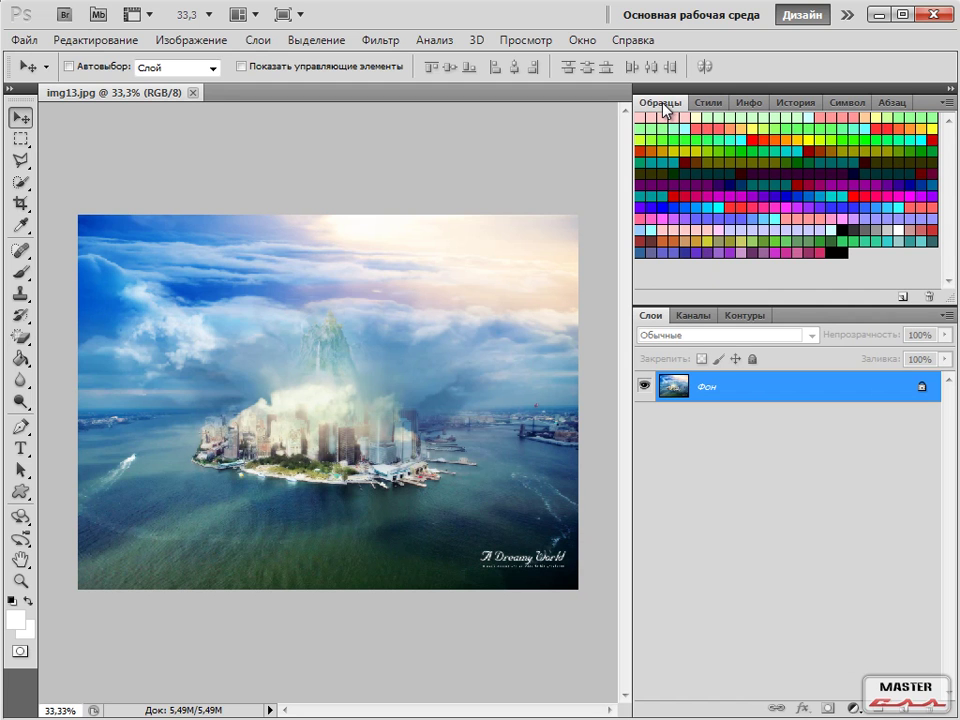
- Close the Образцы panel and remove the Стили panel from the upper group
right_click(652, 106)
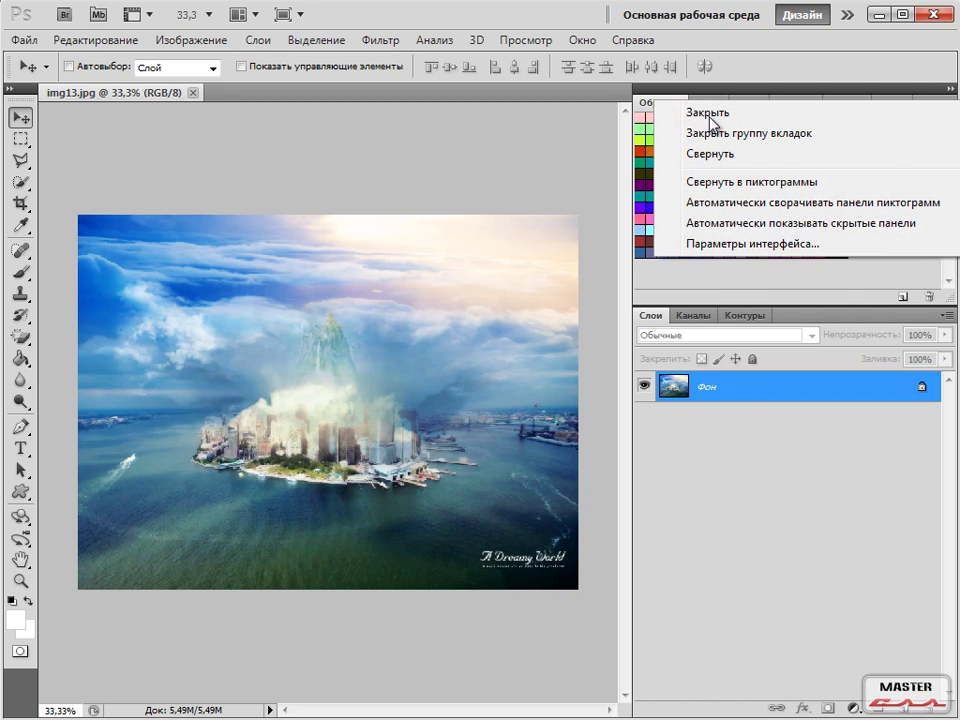
click(660, 113)
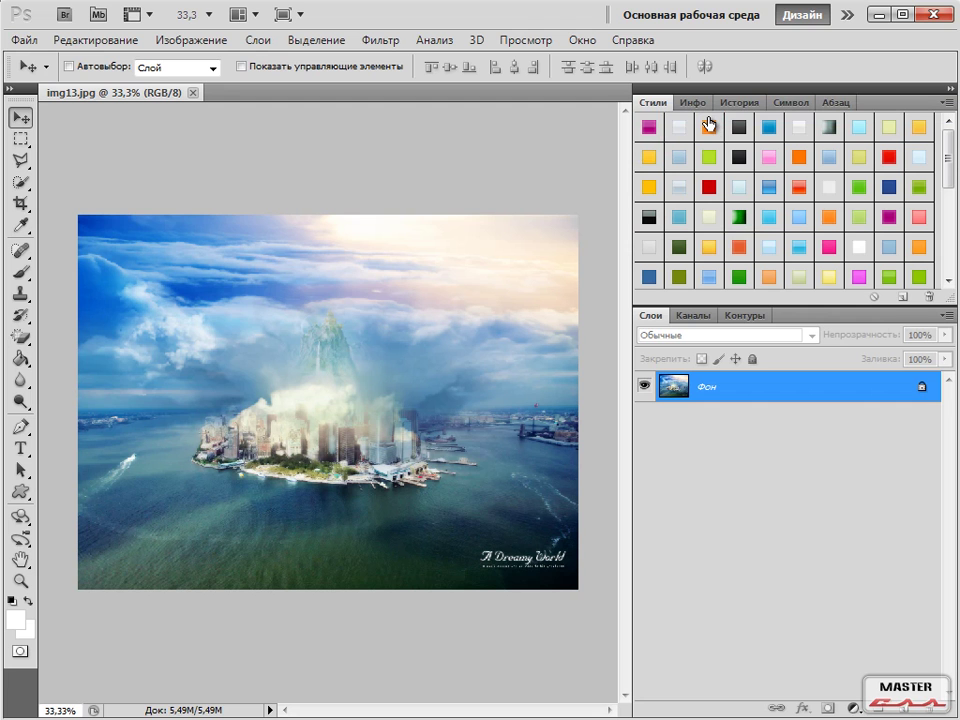
drag(657, 104, 341, 135)
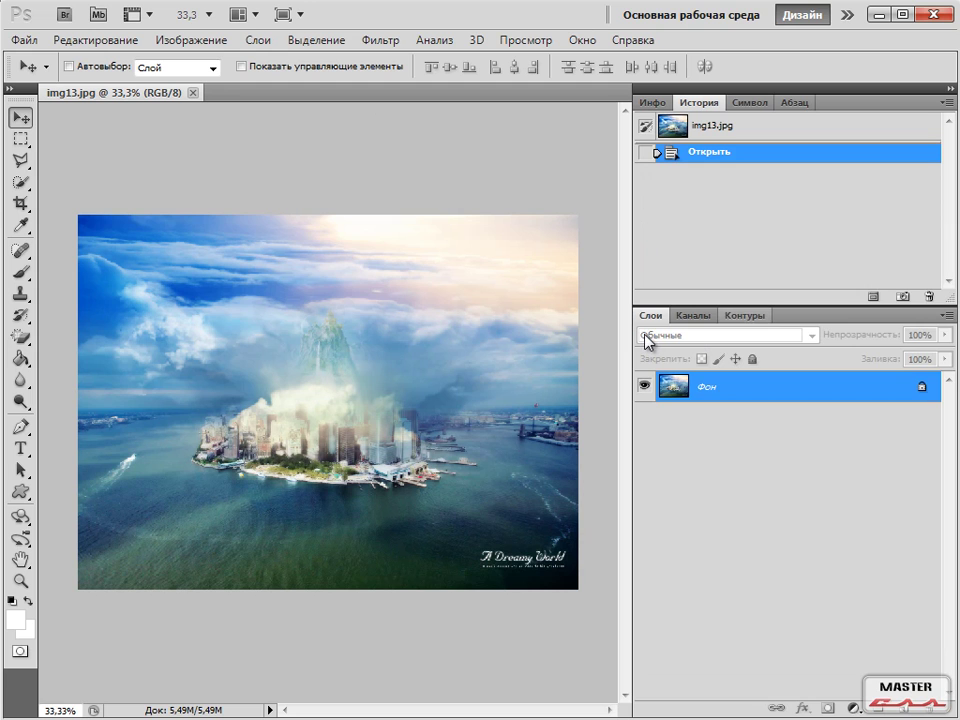
- Close the Контуры panel, view Каналы, and bring the Слои panel back to the front of its group
click(746, 315)
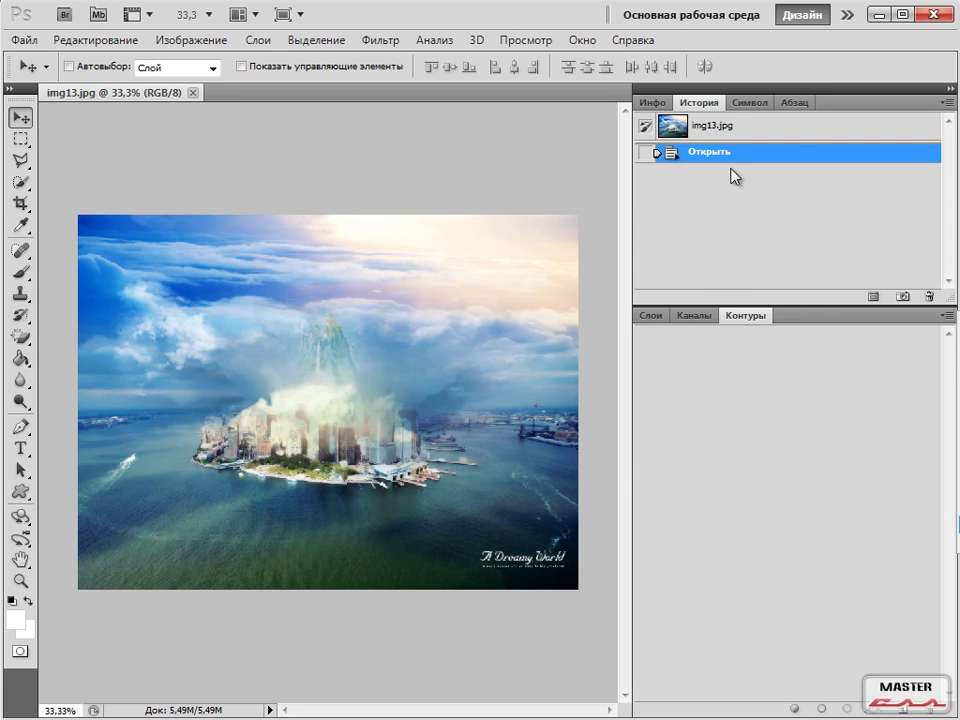
key(F7)
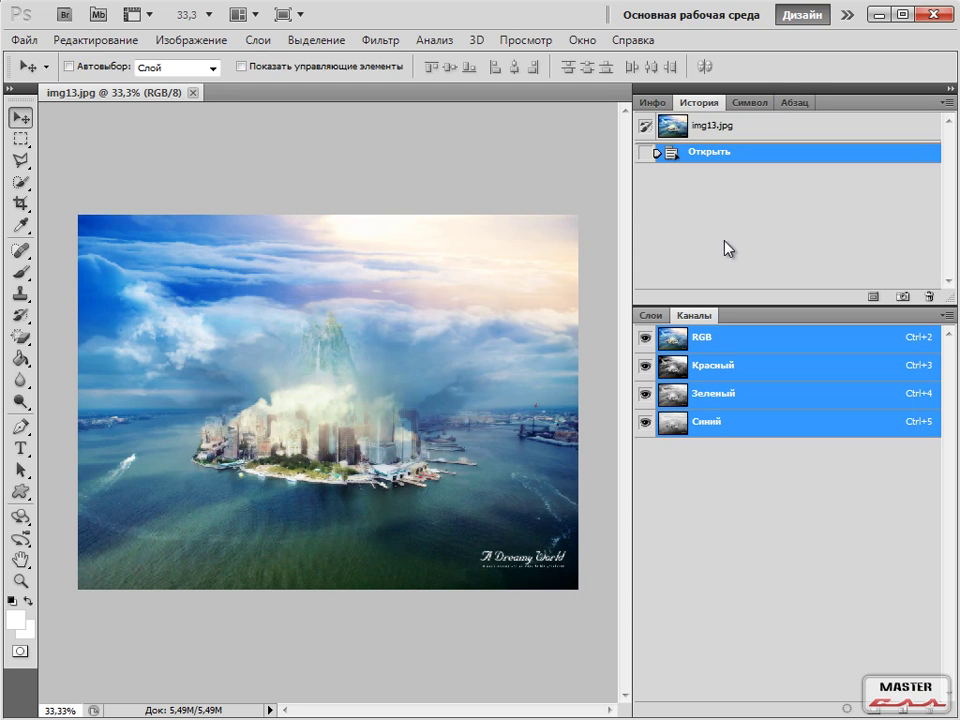
key(F7)
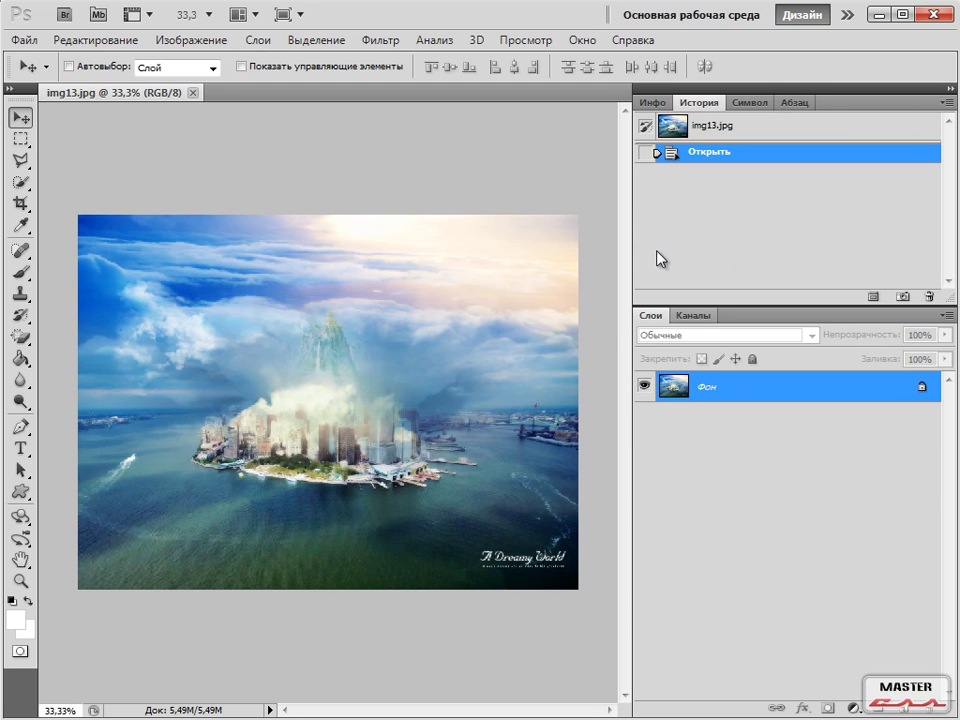
click(694, 315)
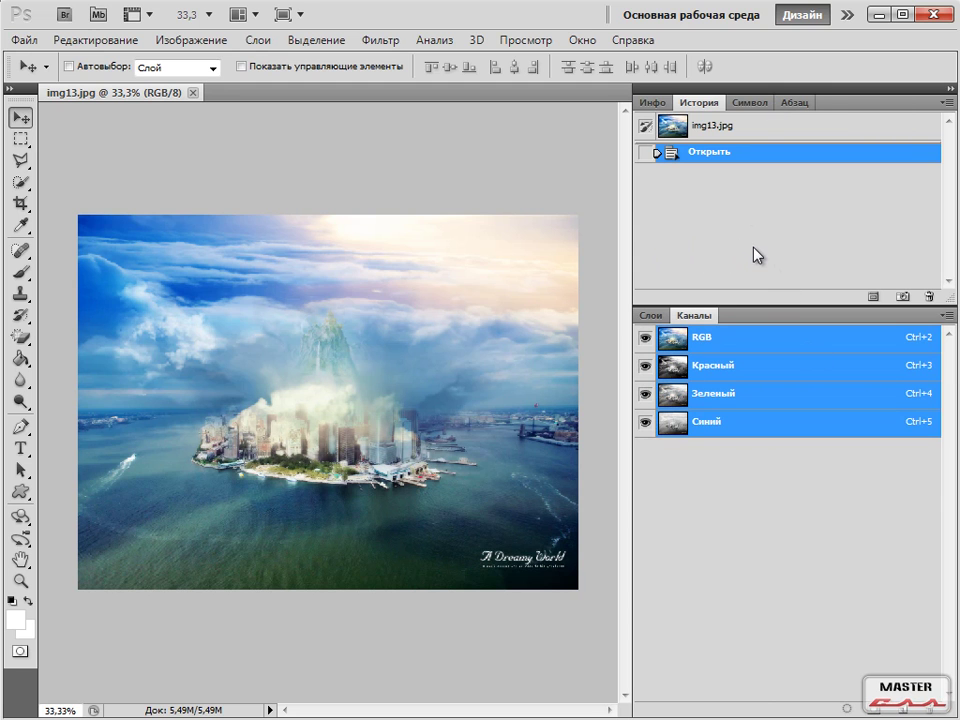
key(F7)
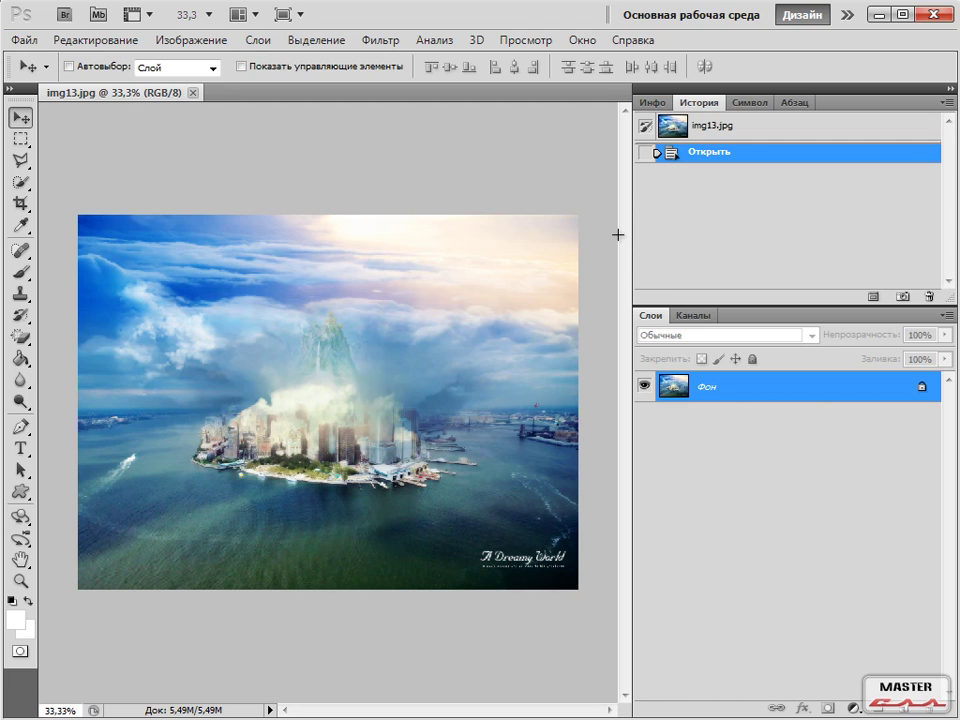
- Bring the Инфо panel to the front of the upper panel group
click(582, 40)
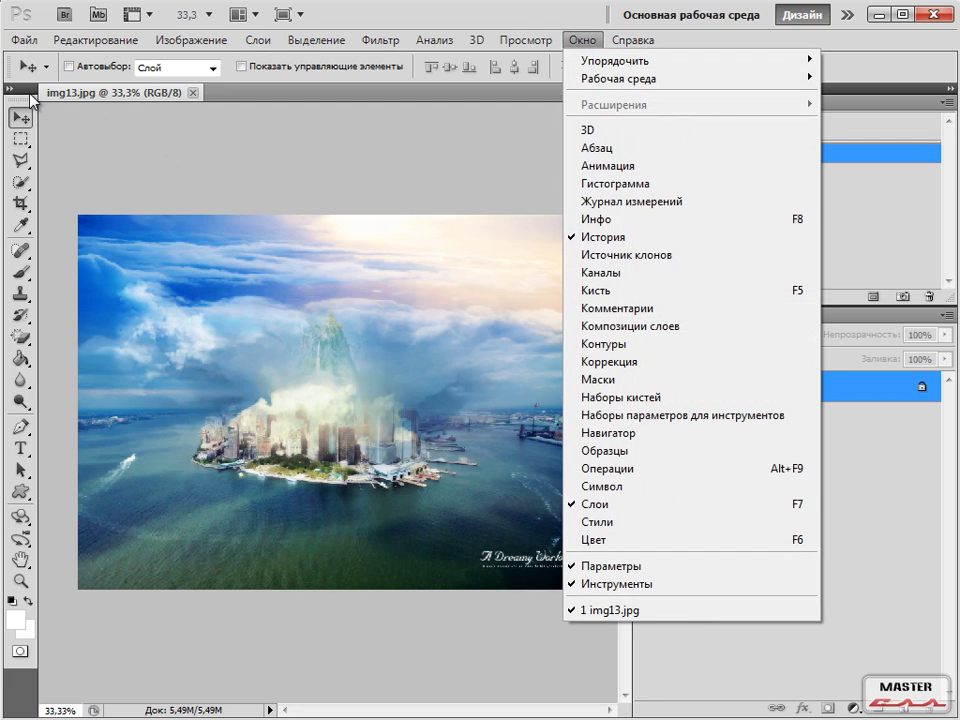
key(Down)
key(Down)
key(Down)
key(Down)
key(Up)
key(Up)
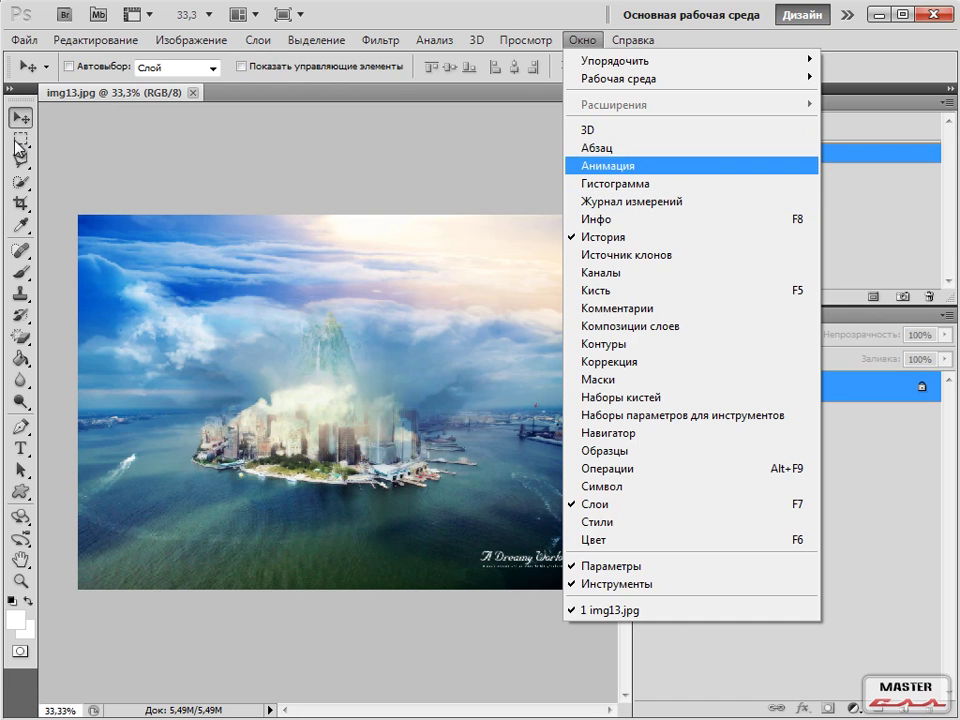
key(Up)
key(Down)
key(Down)
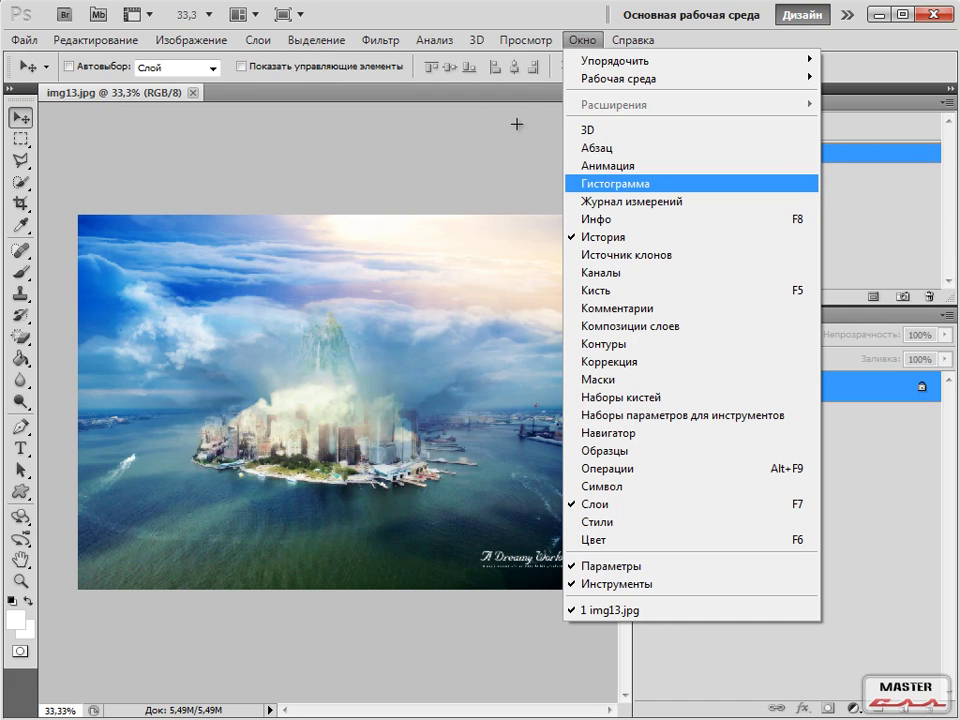
key(Down)
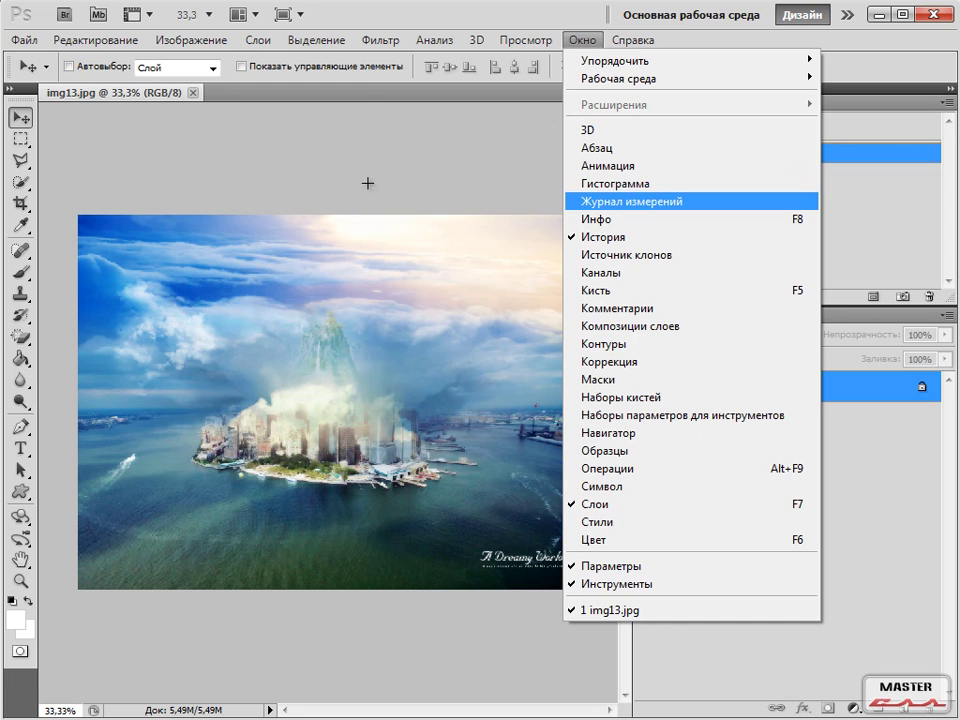
key(Down)
key(Down)
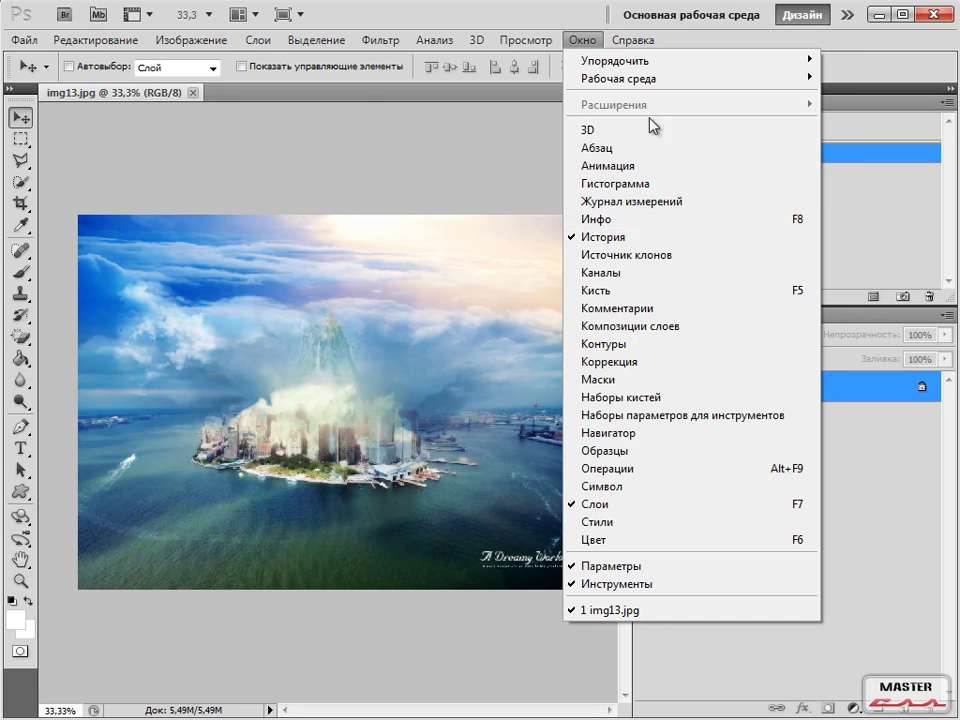
key(Return)
key(F8)
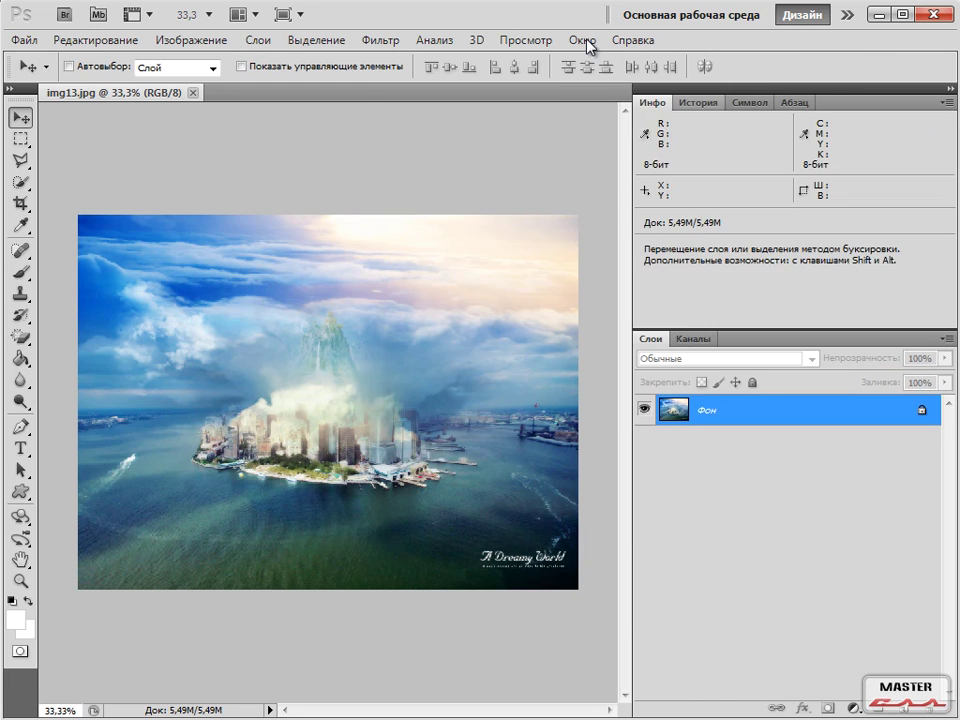
click(583, 41)
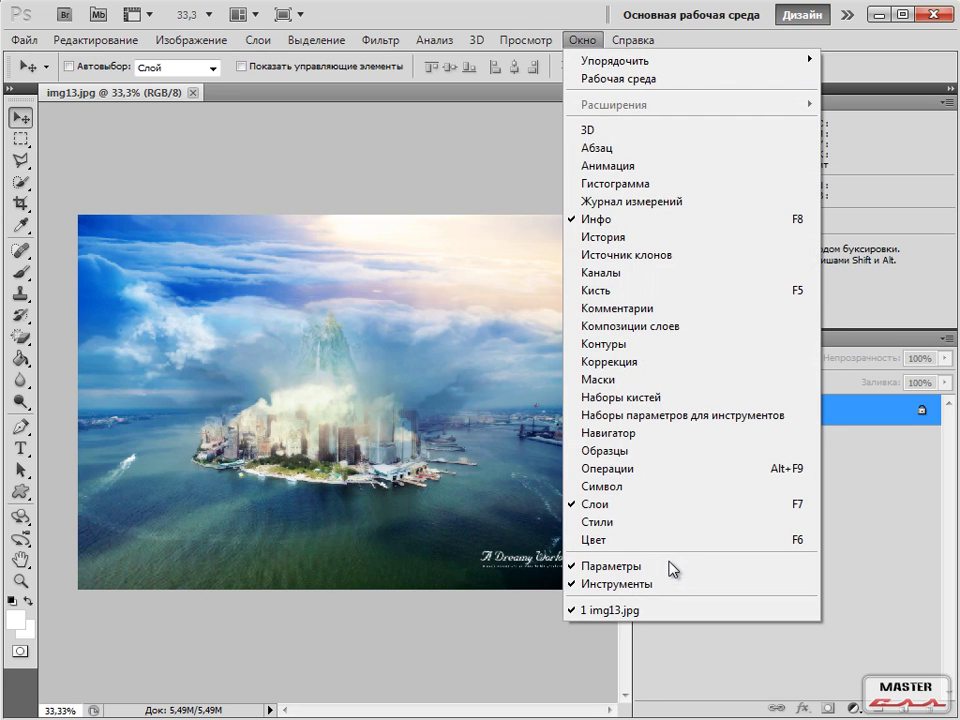
key(Down)
key(Down)
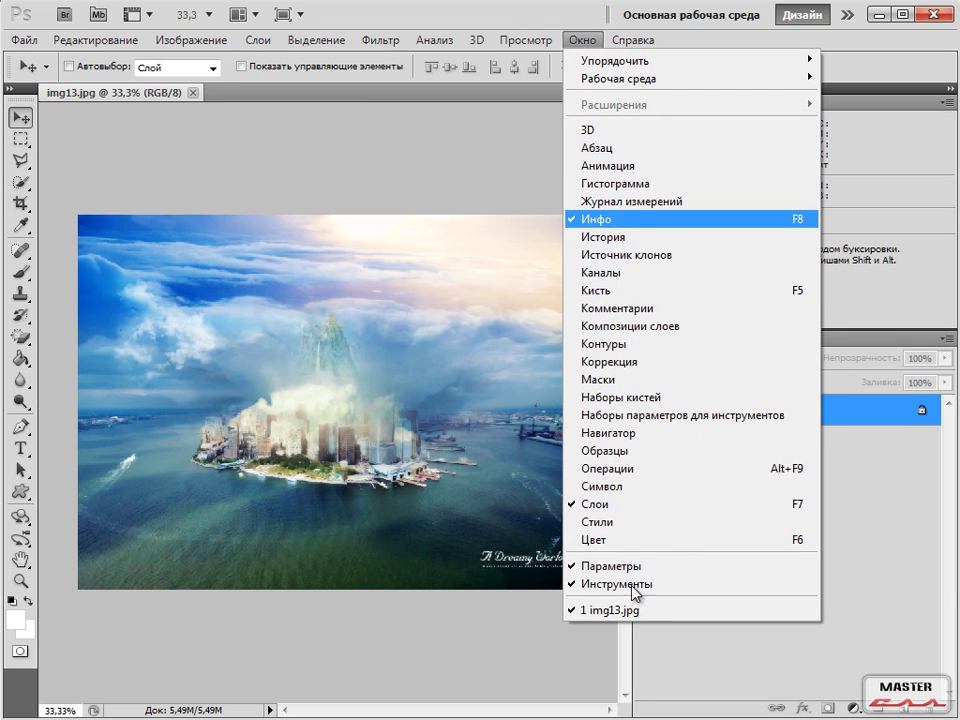
key(Down)
key(Down)
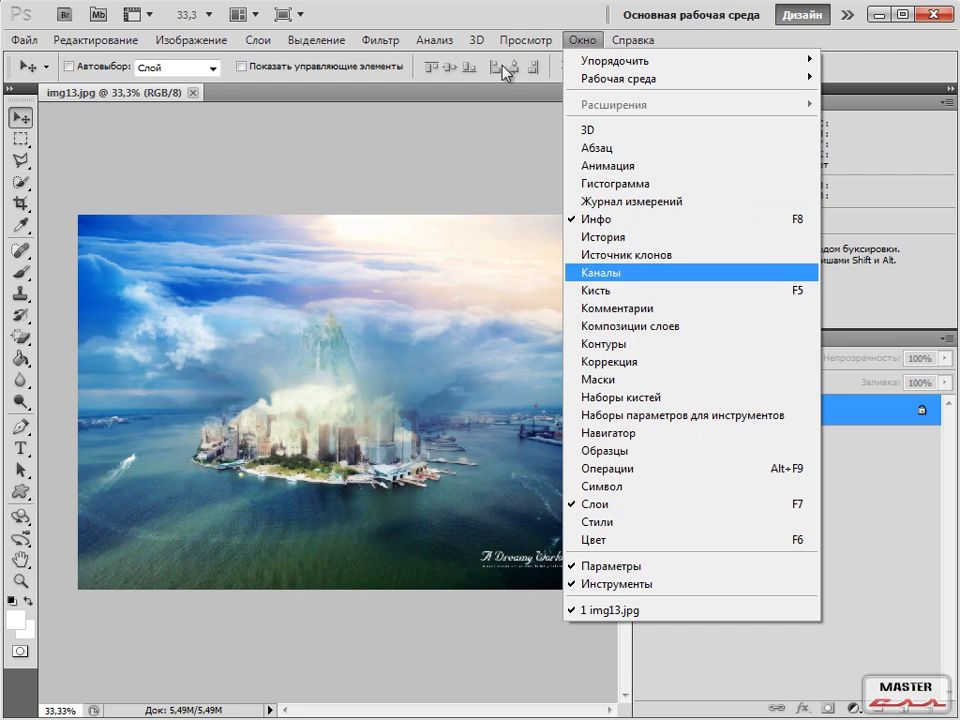
key(Down)
key(Down)
key(Down)
key(Down)
key(Down)
key(Down)
click(583, 48)
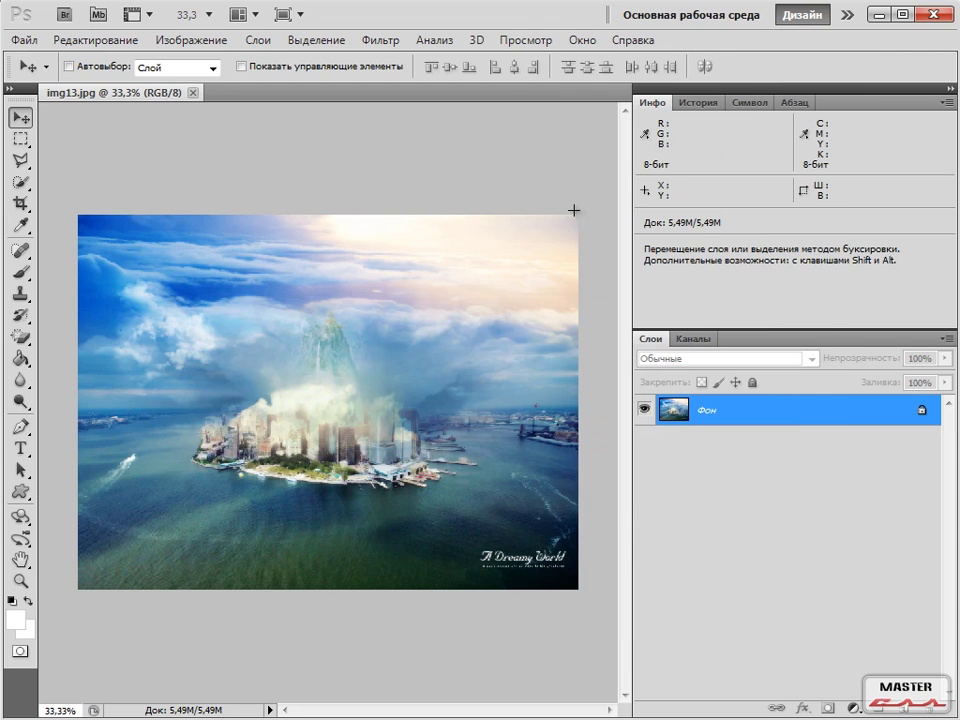
- Open the Коррекция panel
click(583, 48)
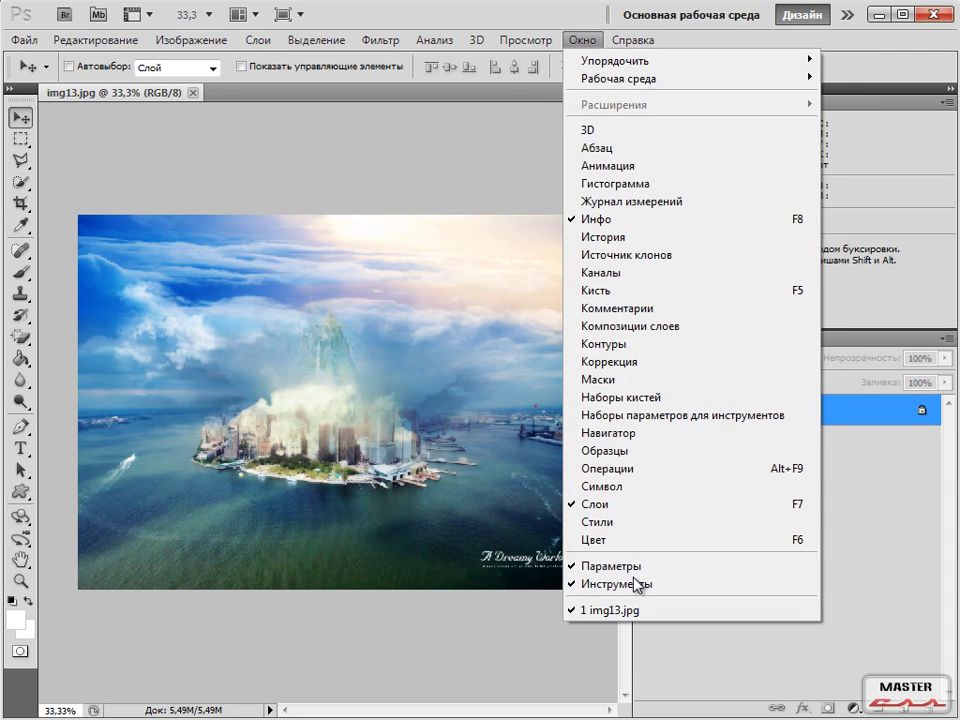
key(Down)
key(Down)
key(Down)
key(Down)
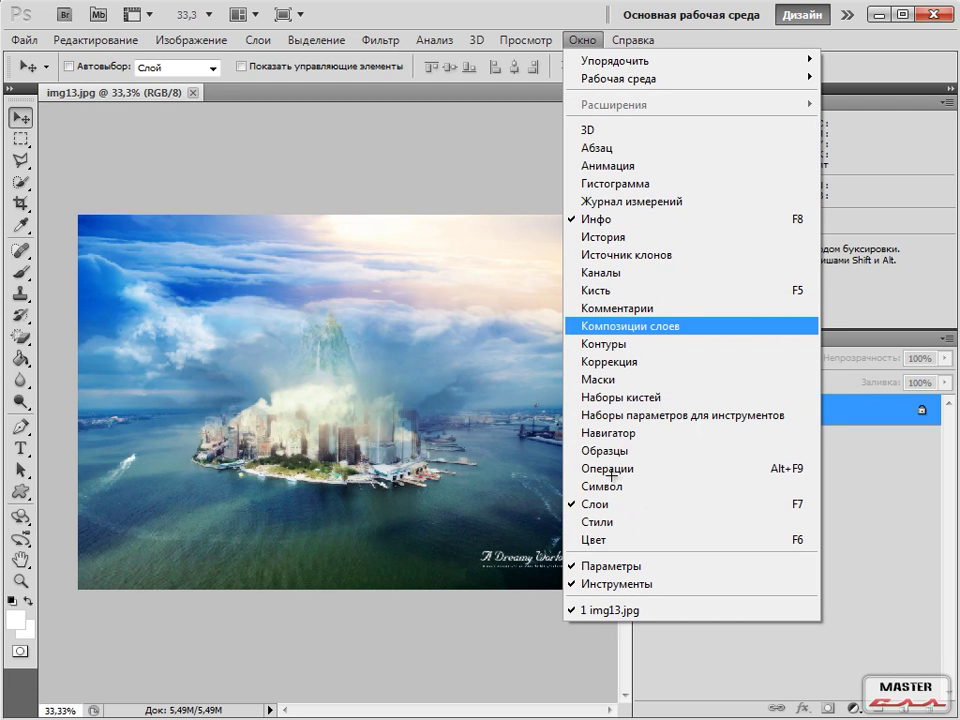
key(Down)
key(Down)
key(Up)
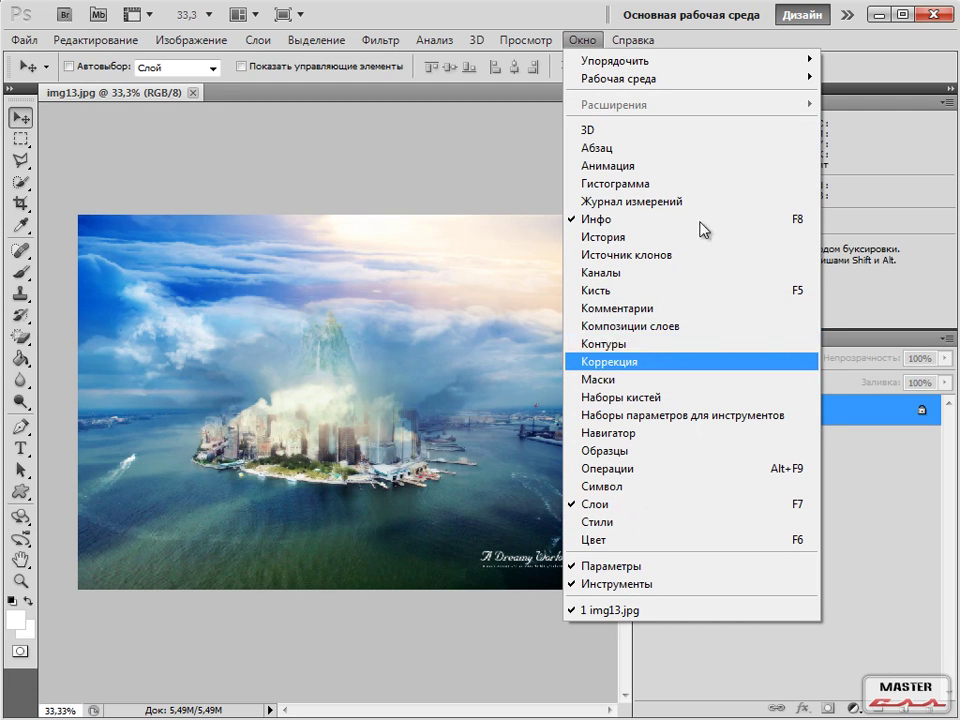
key(Down)
key(Return)
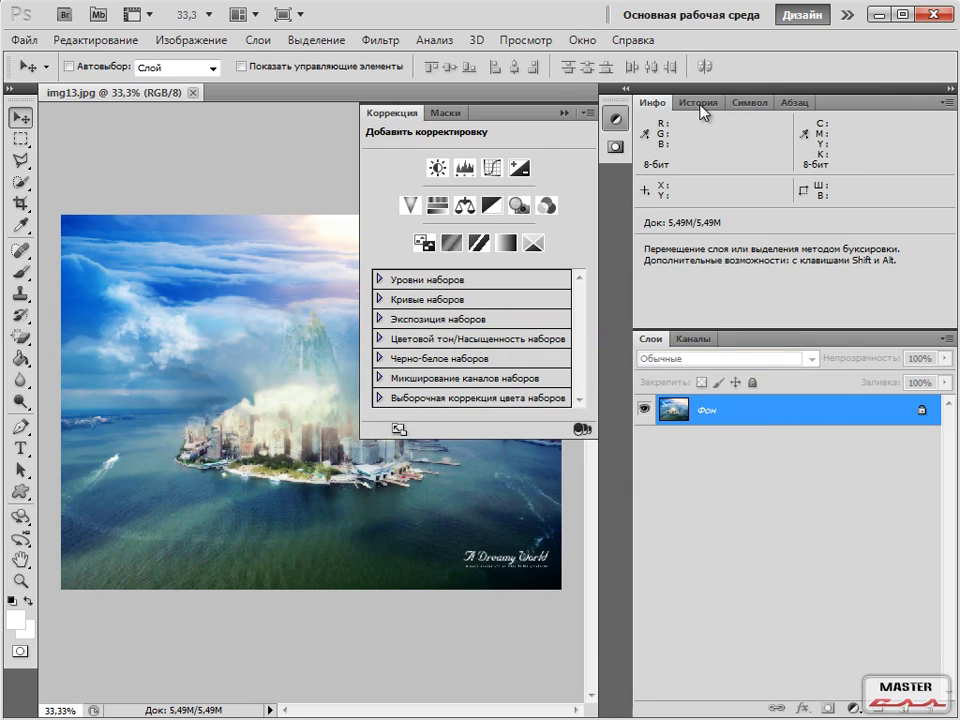
- Switch to the Маски panel and collapse it to its icon
key(alt)
key(alt)
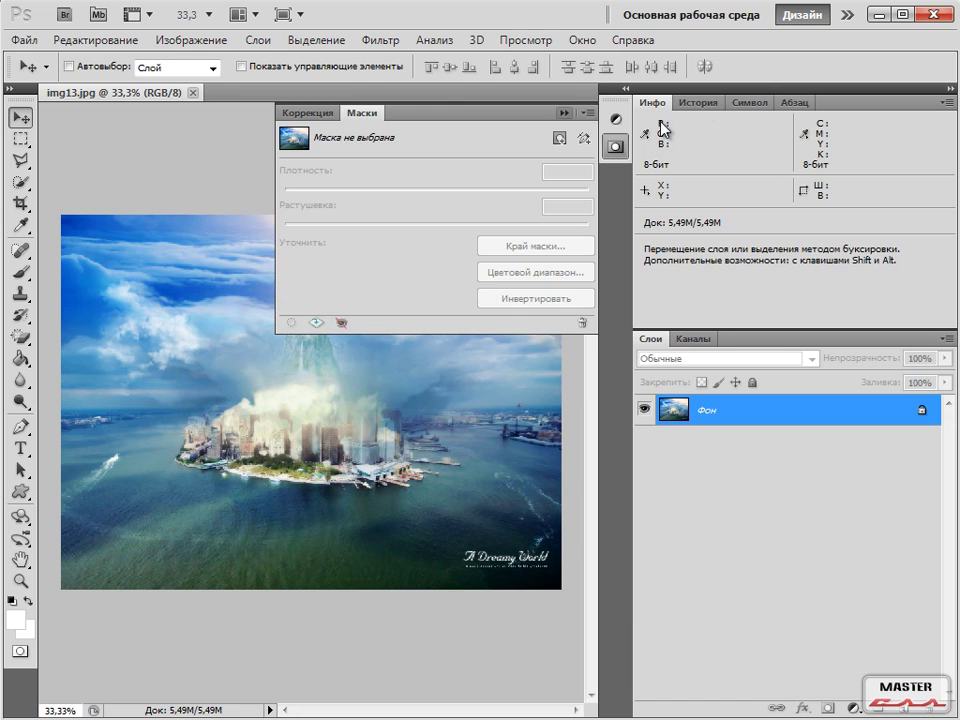
click(615, 146)
- Open the Навигатор panel
click(585, 42)
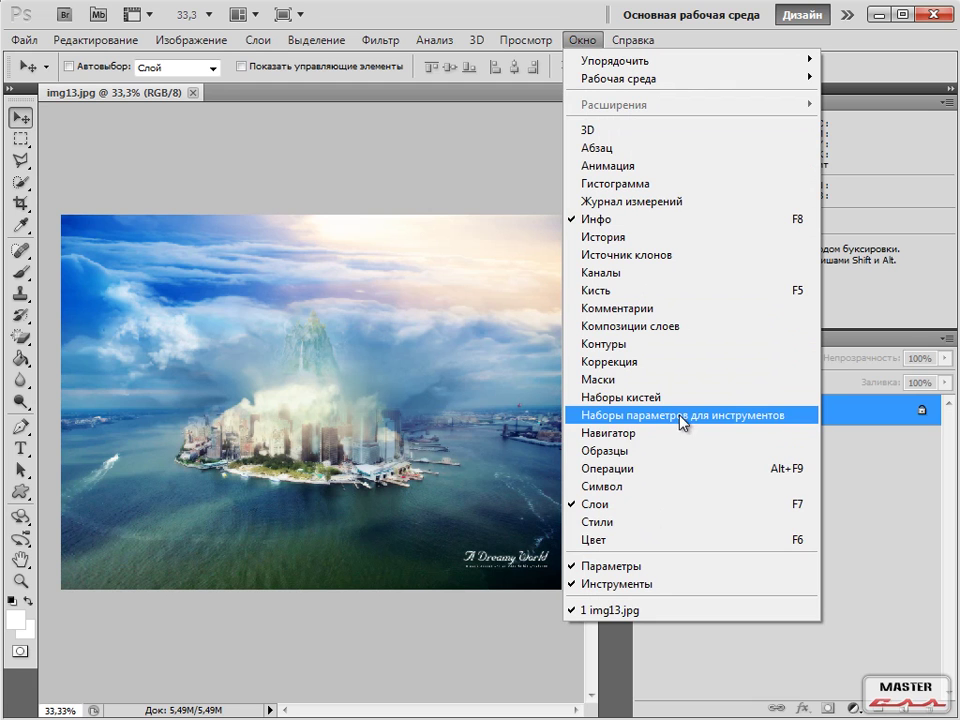
key(Down)
key(Up)
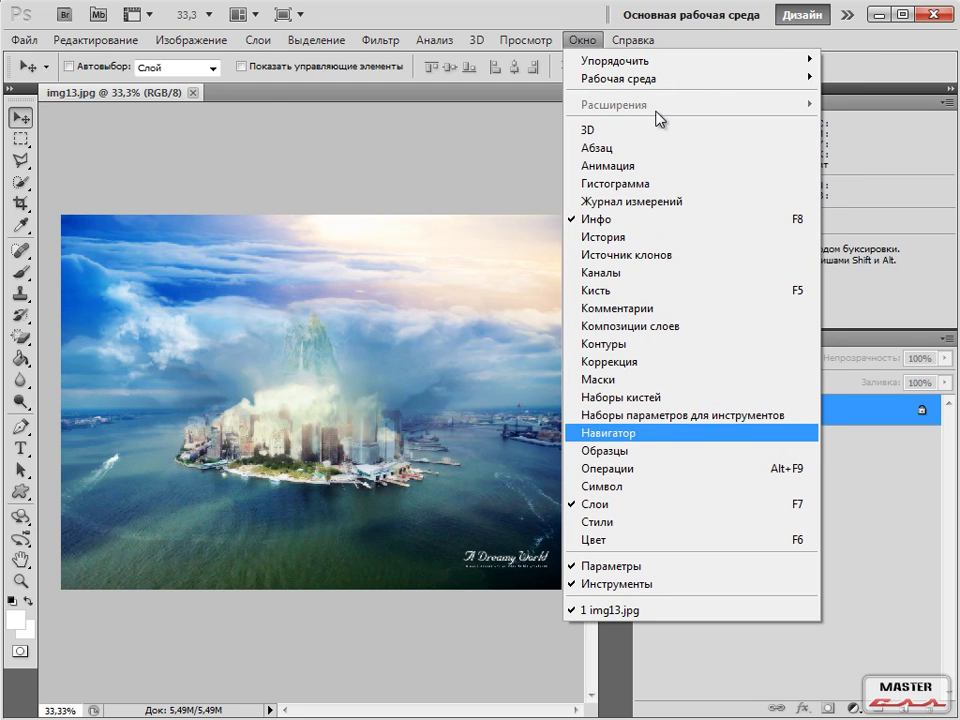
key(Return)
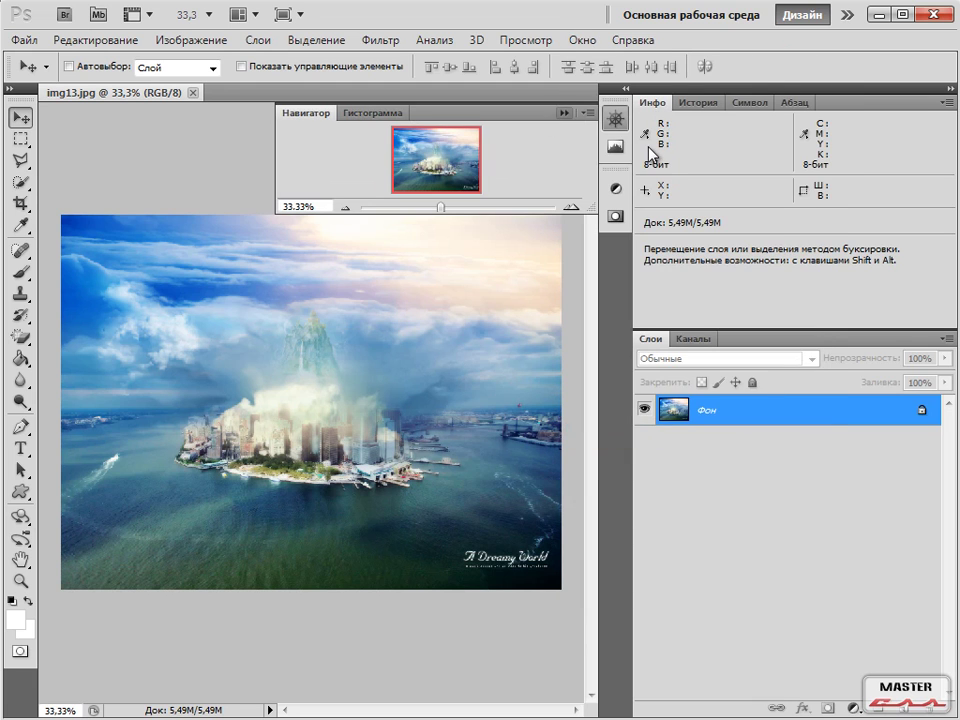
- Close the Гистограмма panel and collapse the Навигатор panel to its icon
click(373, 113)
right_click(501, 113)
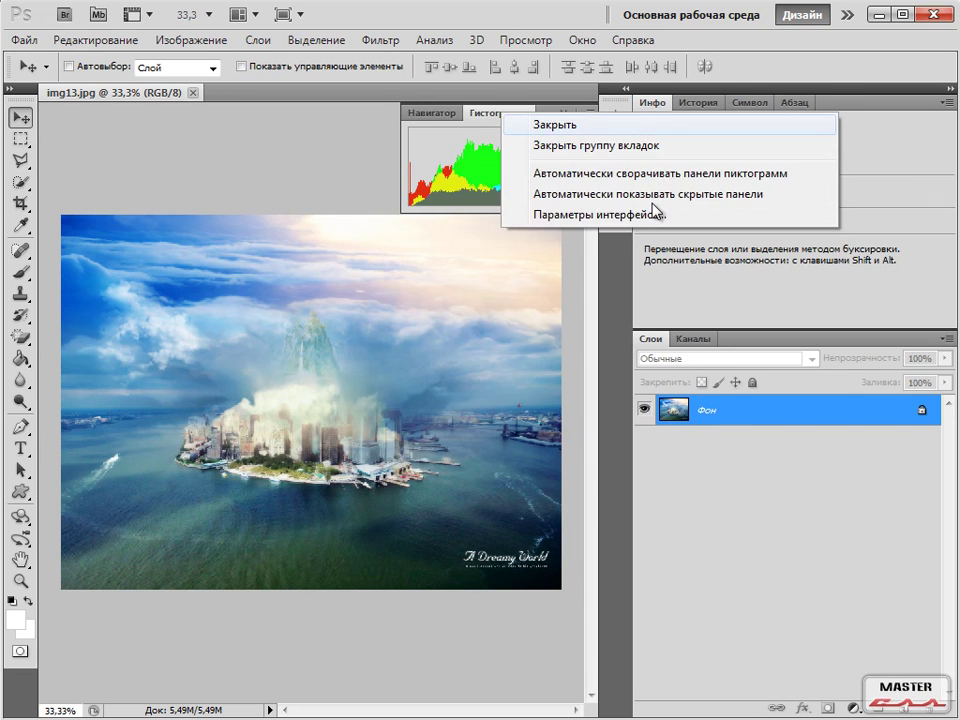
click(555, 125)
click(564, 113)
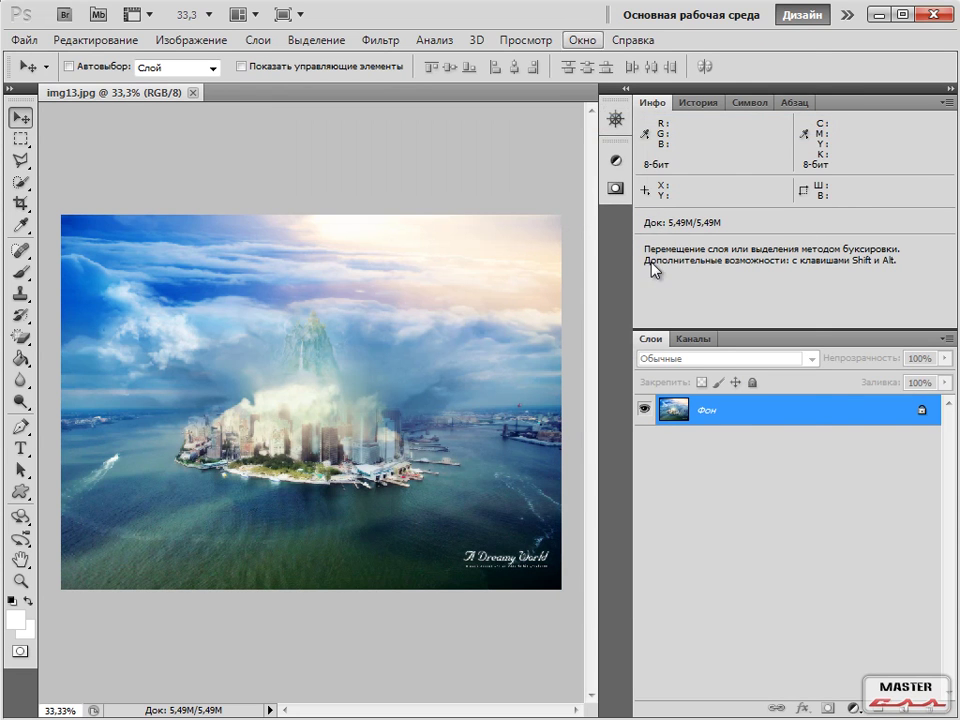
- Open the Операции panel
click(582, 40)
key(Down)
key(Down)
key(Down)
key(Down)
key(Down)
key(Down)
key(Down)
key(Down)
key(Down)
key(Down)
key(Down)
key(Down)
key(Down)
key(Down)
key(Down)
key(Down)
key(Down)
key(Down)
key(Down)
key(Down)
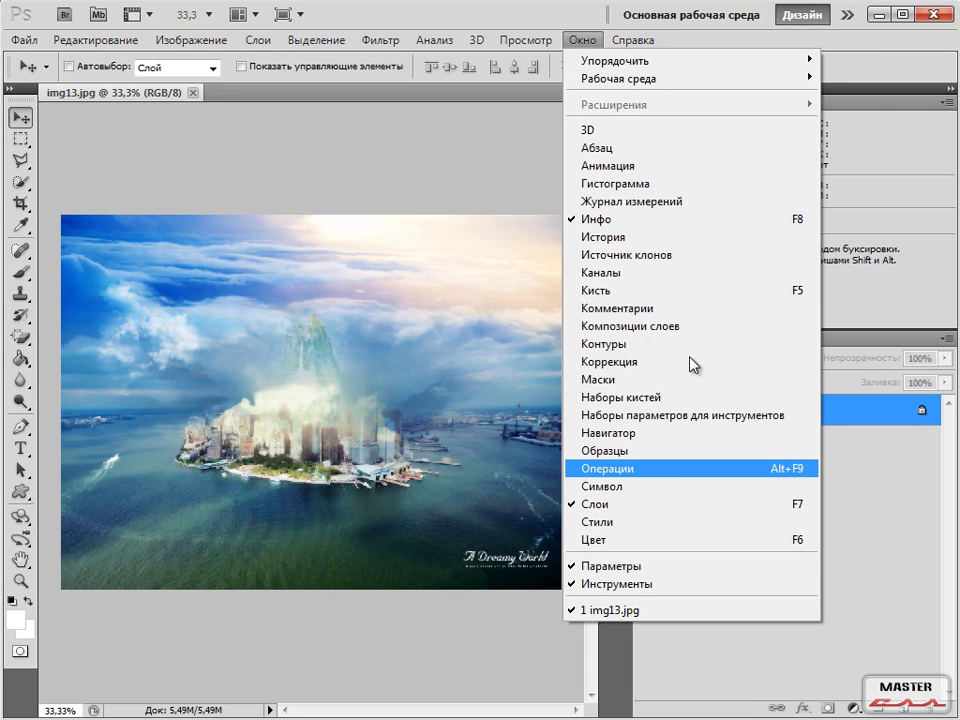
key(Return)
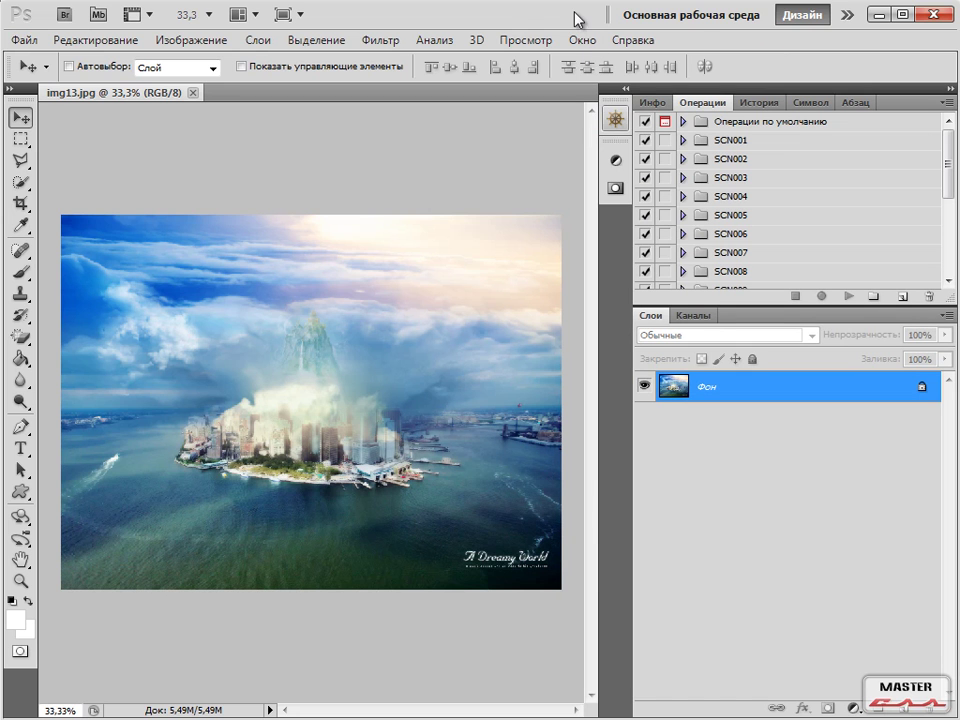
- Group the Операции, Коррекция and Маски panels with Слои and Каналы, and add the Навигатор panel to the Инфо group
mouse_move(703, 103)
mouse_down()
mouse_move(701, 138)
mouse_move(755, 297)
mouse_move(746, 317)
mouse_up()
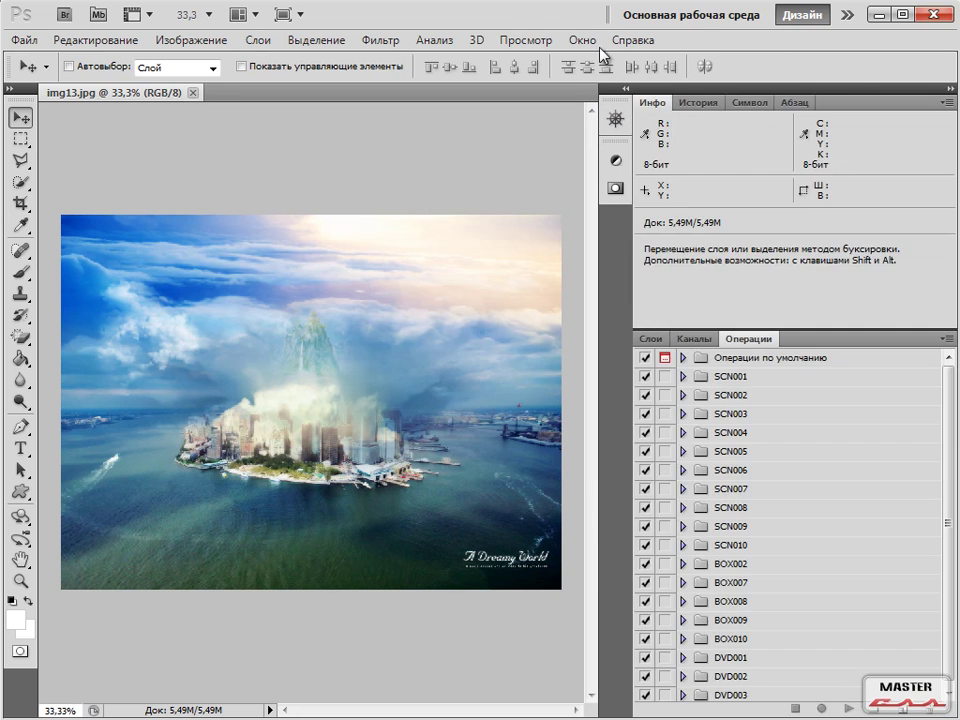
drag(616, 160, 724, 344)
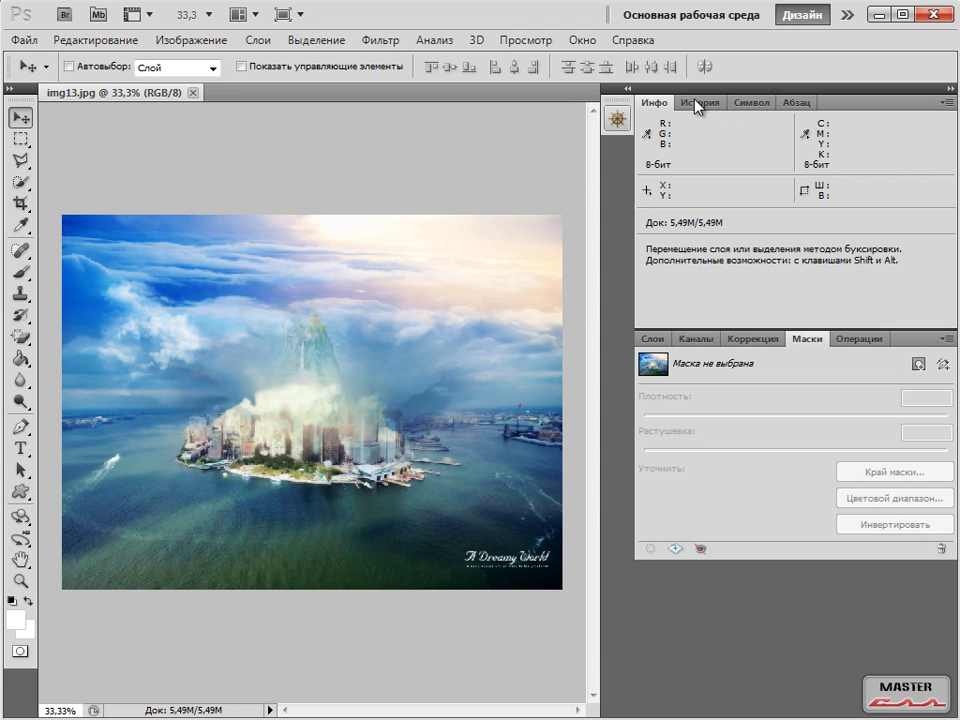
mouse_move(617, 119)
mouse_down()
mouse_move(653, 179)
mouse_move(844, 112)
mouse_move(843, 104)
mouse_up()
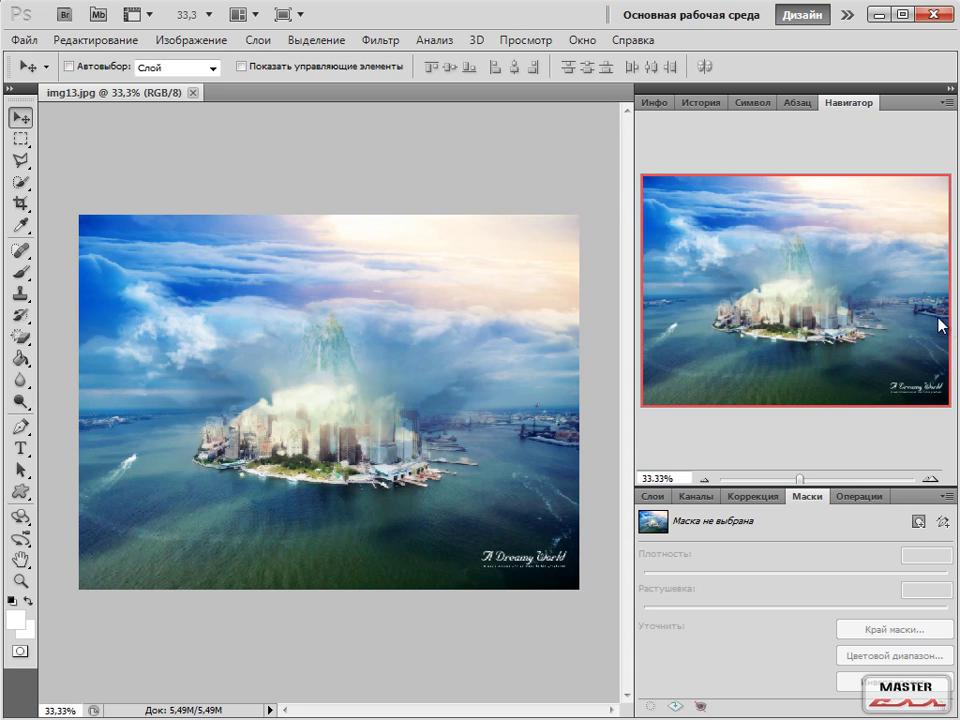
- Set the image zoom to 100% in the Навигатор panel
key(Return)
text(100)
key(Return)
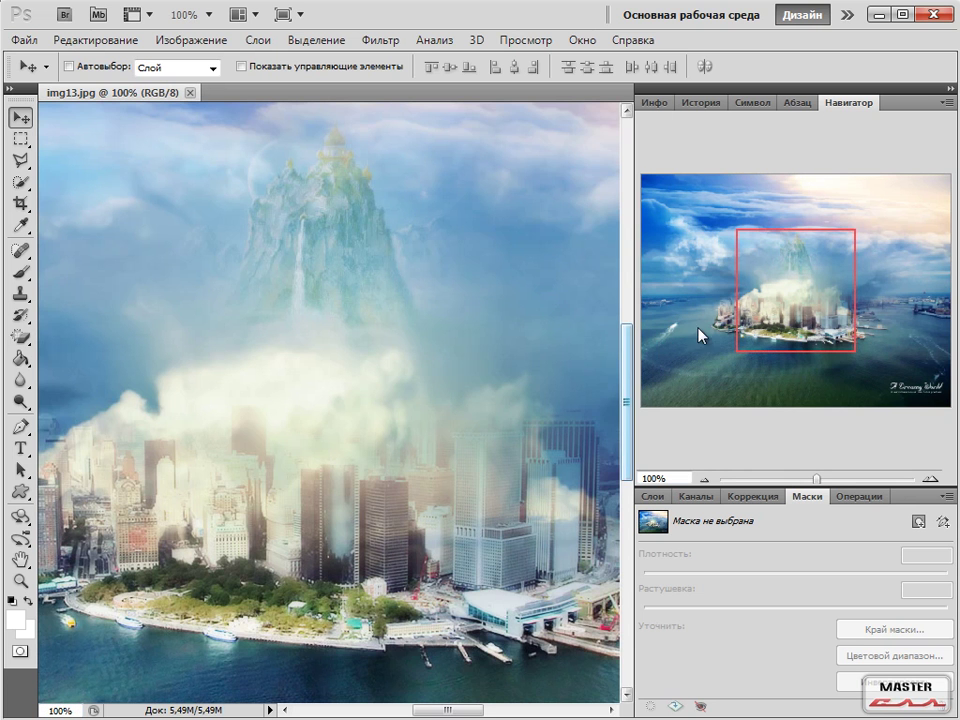
- Move the Навигатор view frame to the image's lower-right corner with the "A Dreamy World" caption, and bring the Инфо panel forward
drag(330, 270, 590, 400)
drag(688, 216, 868, 325)
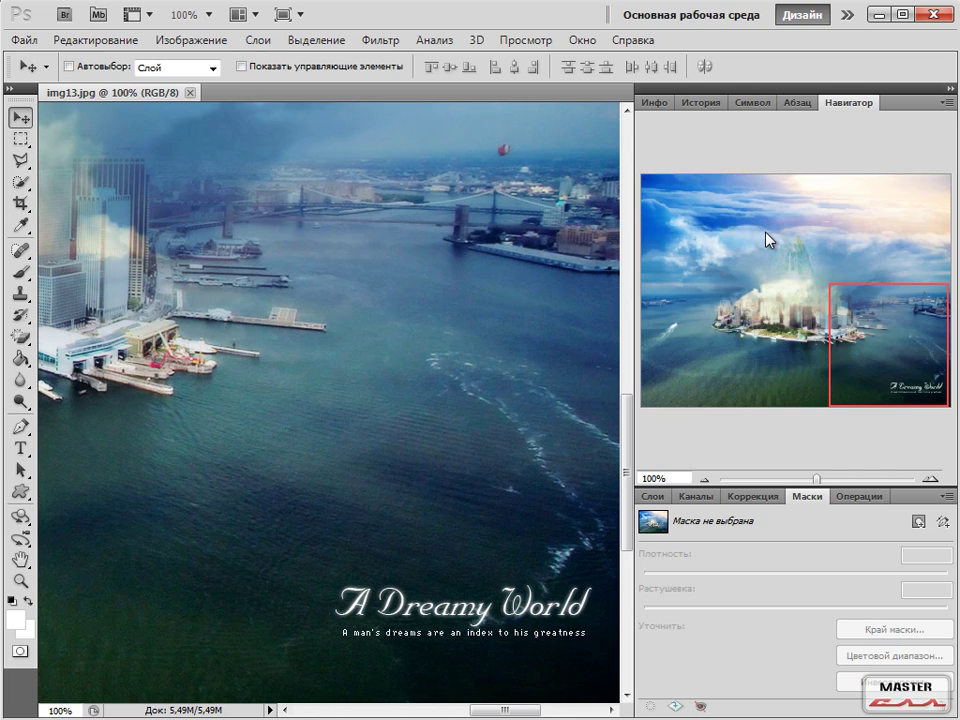
key(F8)
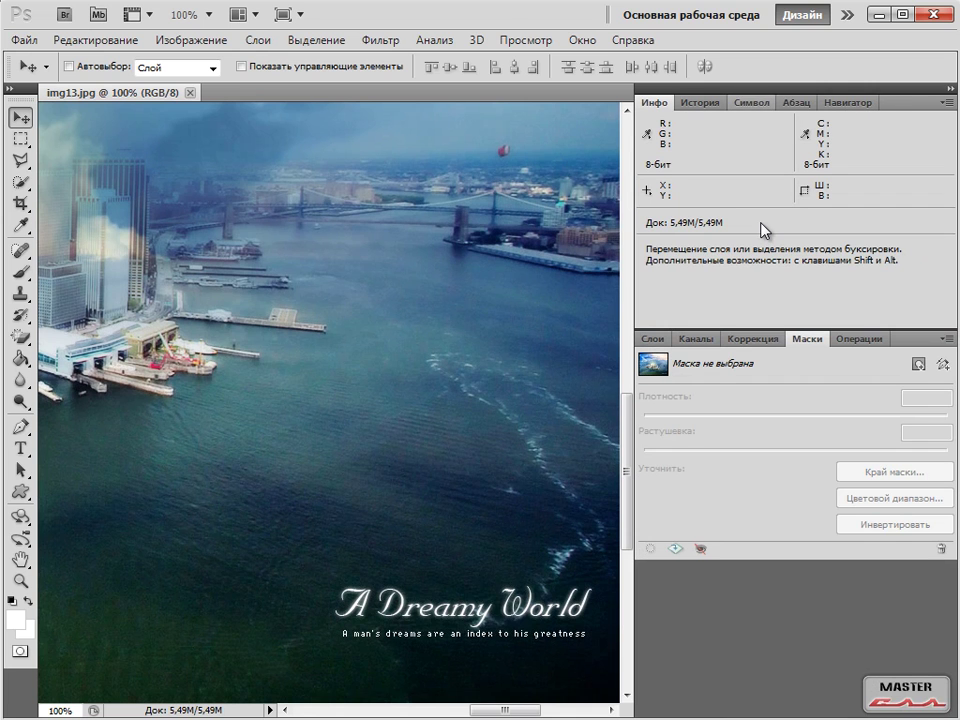